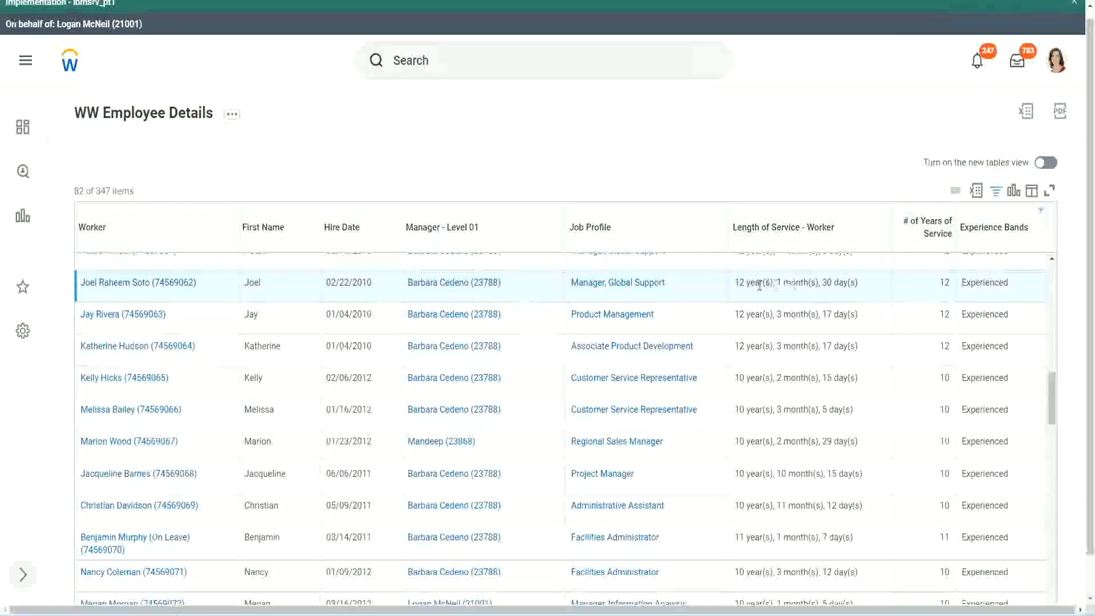
Compare the Length of Service text with the # of Years of Service for the Manager, Global Support worker.
{"action": "left_click_drag", "start_coordinate": [739, 285], "coordinate": [734, 283]}
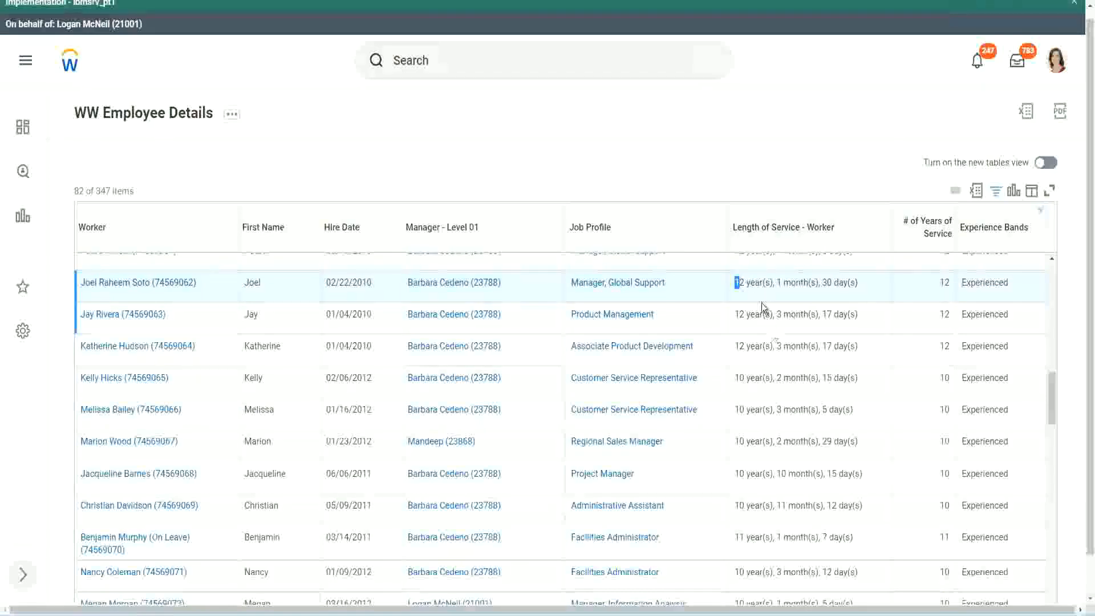
{"action": "left_click", "coordinate": [774, 282]}
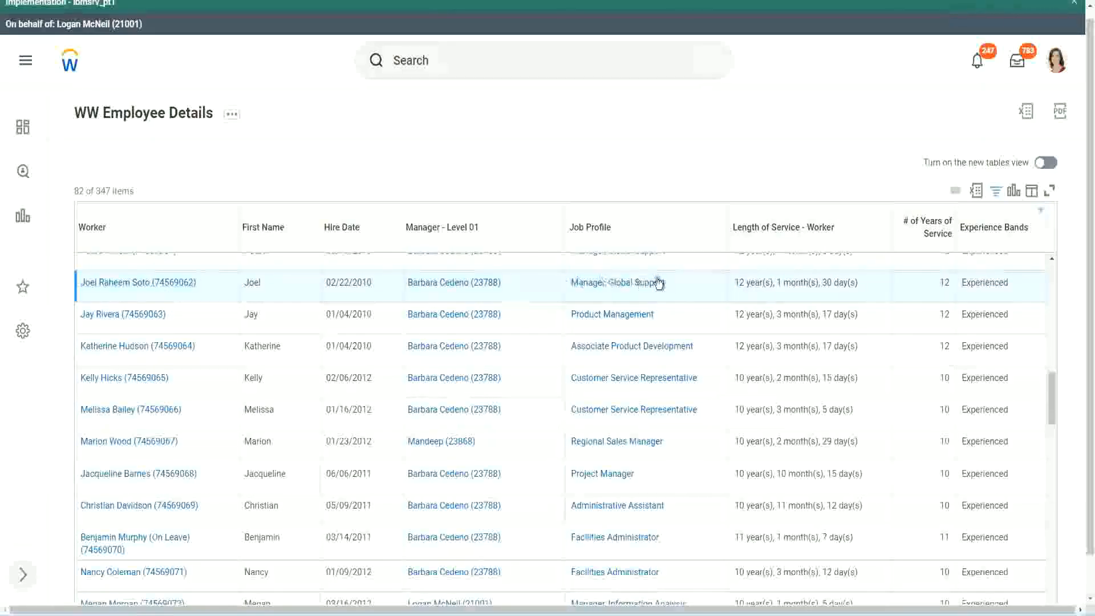
{"action": "double_click", "coordinate": [737, 283]}
{"action": "double_click", "coordinate": [777, 283]}
{"action": "double_click", "coordinate": [827, 283]}
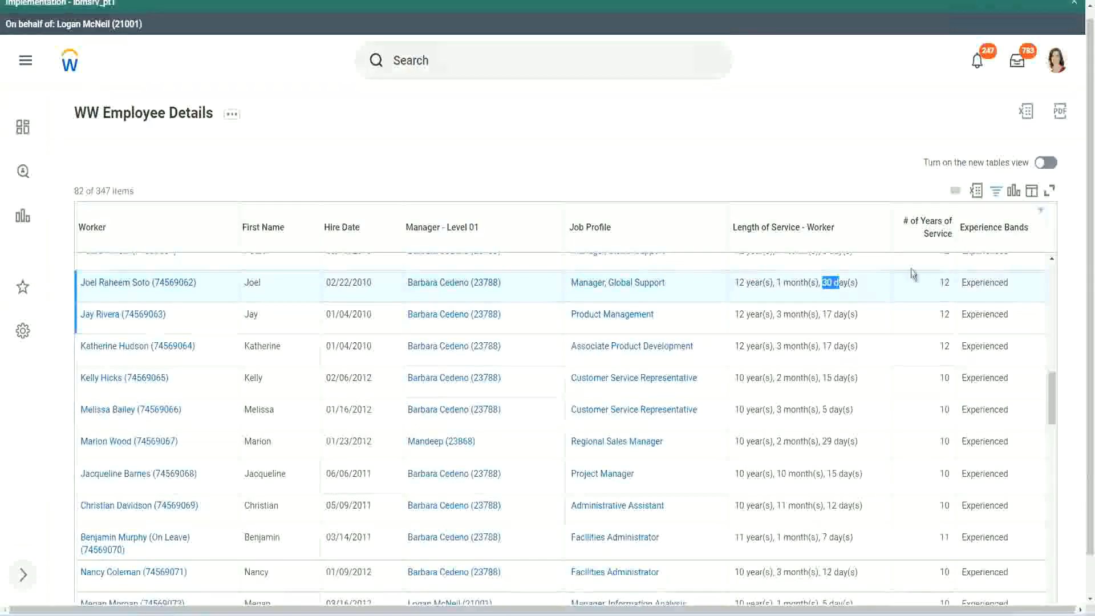
{"action": "left_click", "coordinate": [919, 299]}
{"action": "double_click", "coordinate": [945, 282]}
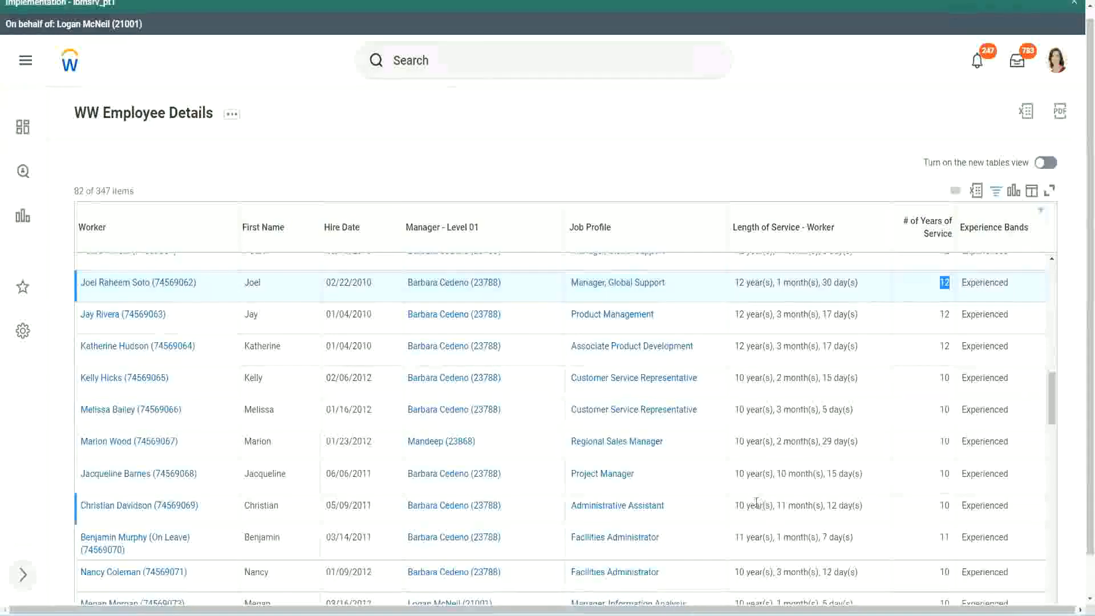
Compare the Length of Service text with the # of Years of Service for the Administrative Assistant worker.
{"action": "left_click", "coordinate": [751, 506]}
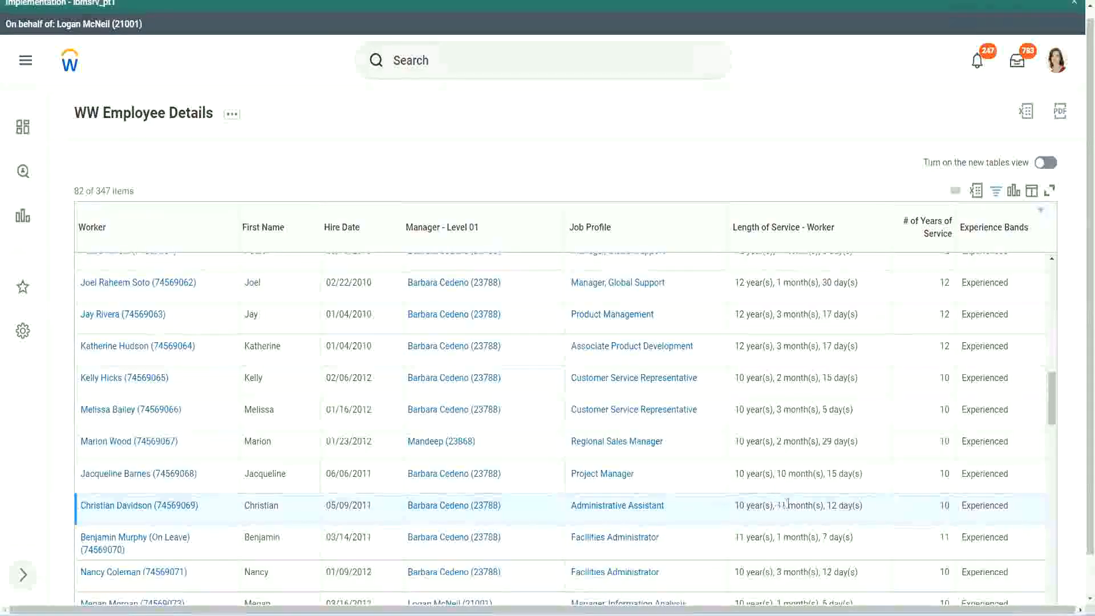
{"action": "left_click_drag", "start_coordinate": [778, 505], "coordinate": [838, 506]}
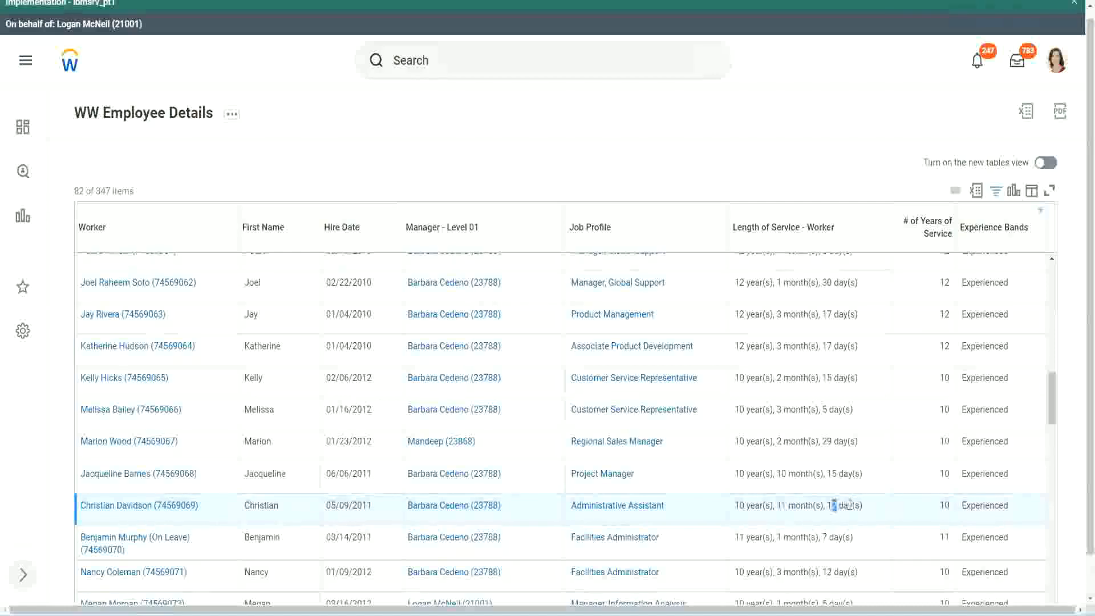
{"action": "left_click", "coordinate": [850, 505]}
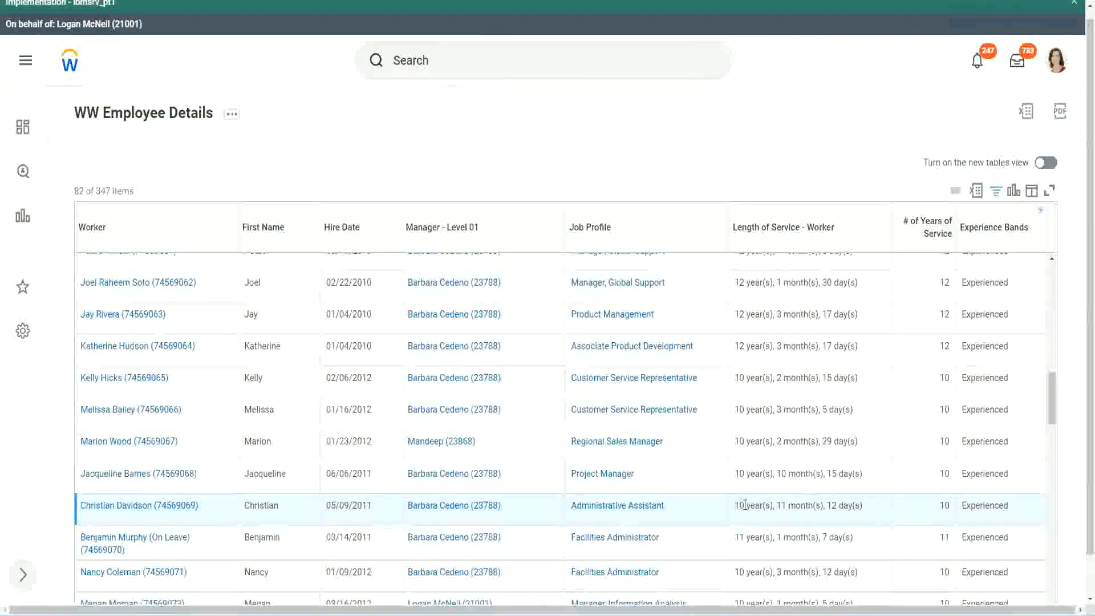
{"action": "double_click", "coordinate": [944, 505]}
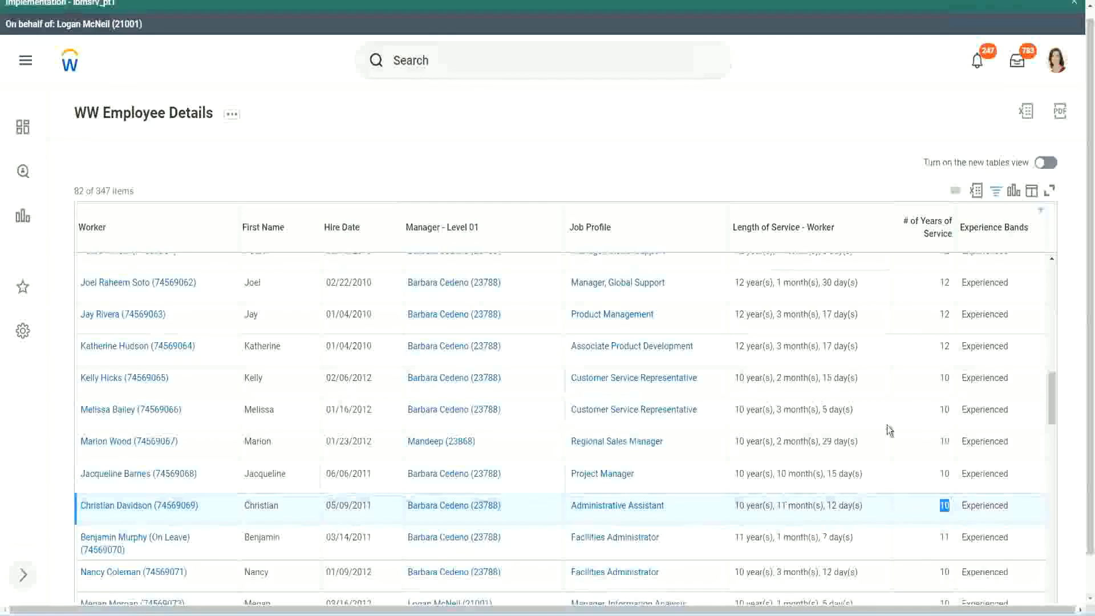
{"action": "left_click", "coordinate": [942, 358]}
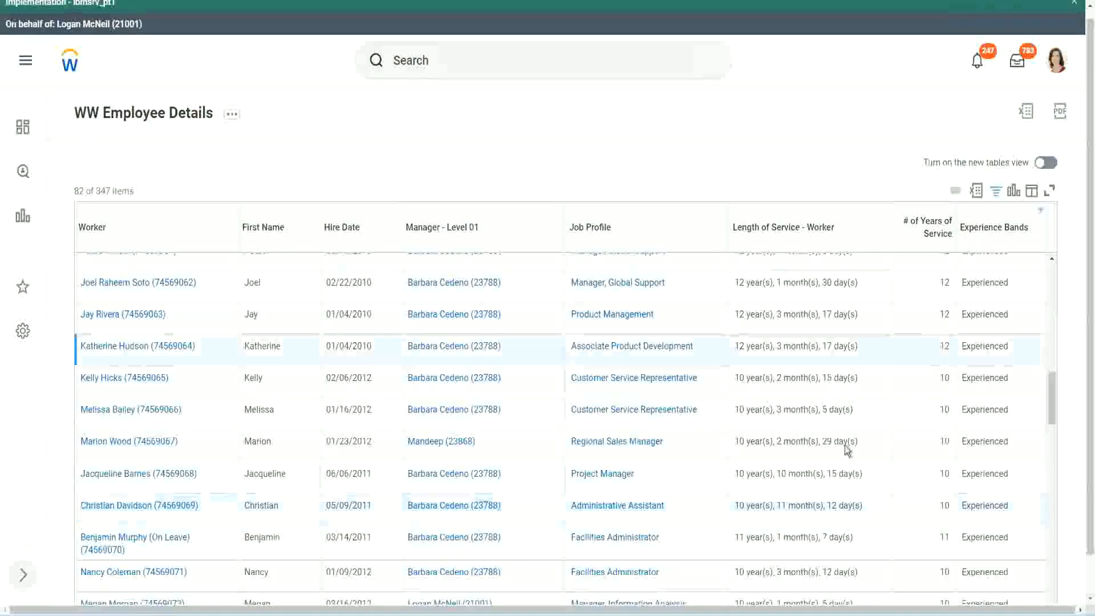
{"action": "double_click", "coordinate": [748, 504]}
{"action": "left_click", "coordinate": [827, 502]}
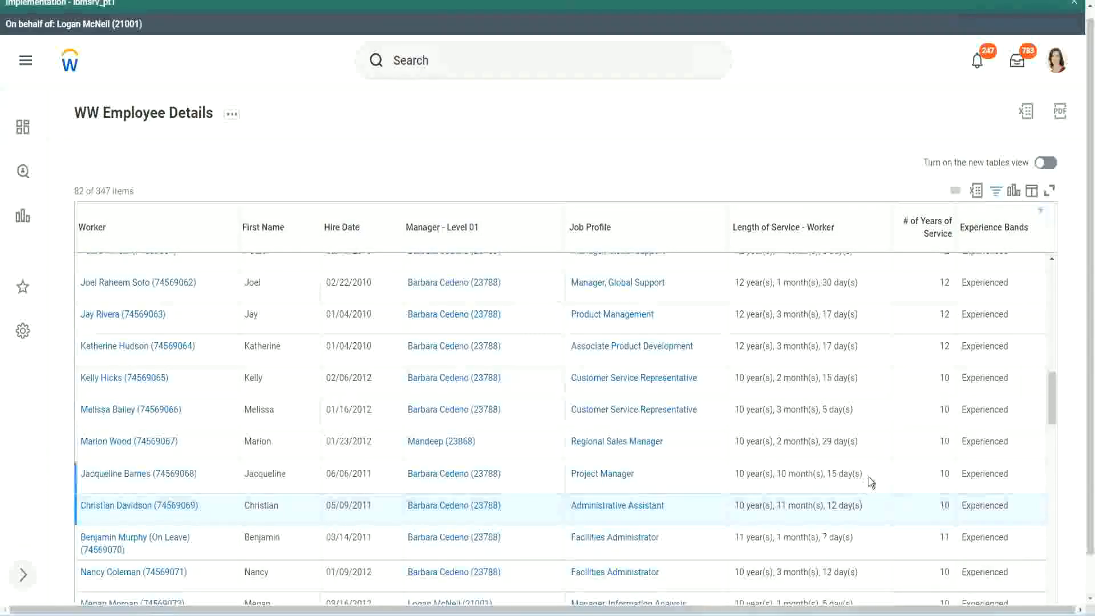
Recheck the years of service for the Global Support manager and Administrative Assistant, and examine the Project Manager's length of service.
{"action": "double_click", "coordinate": [947, 283]}
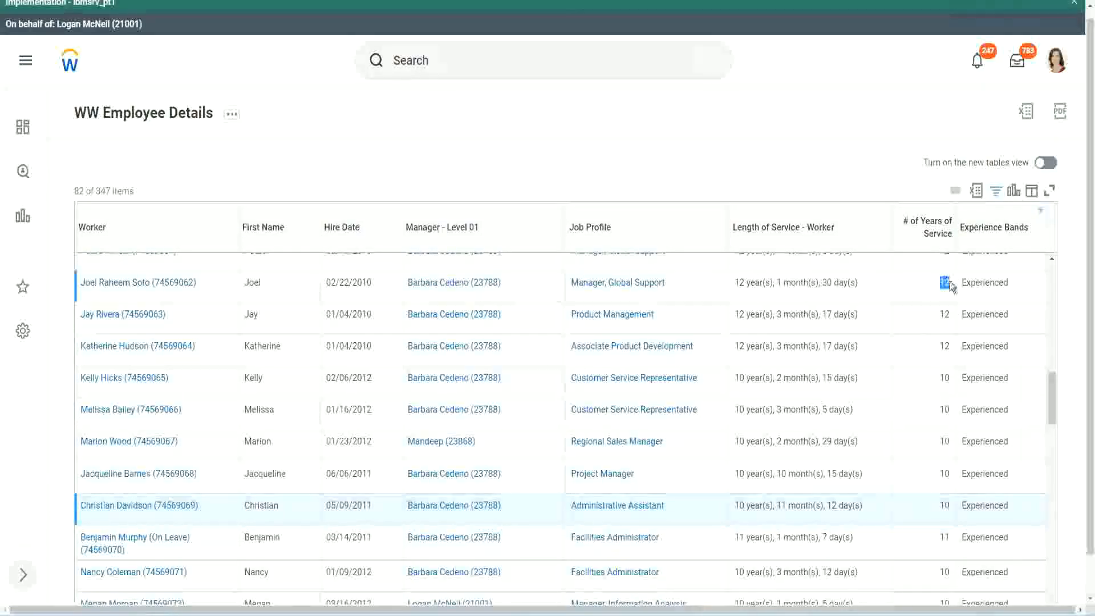
{"action": "left_click_drag", "start_coordinate": [735, 284], "coordinate": [872, 277]}
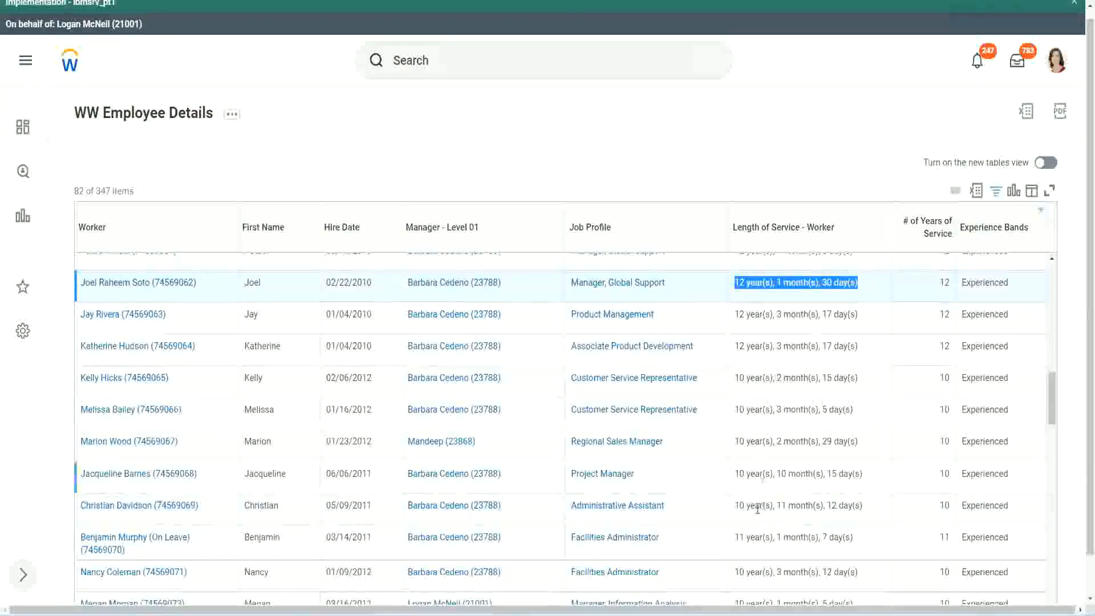
{"action": "left_click", "coordinate": [849, 504]}
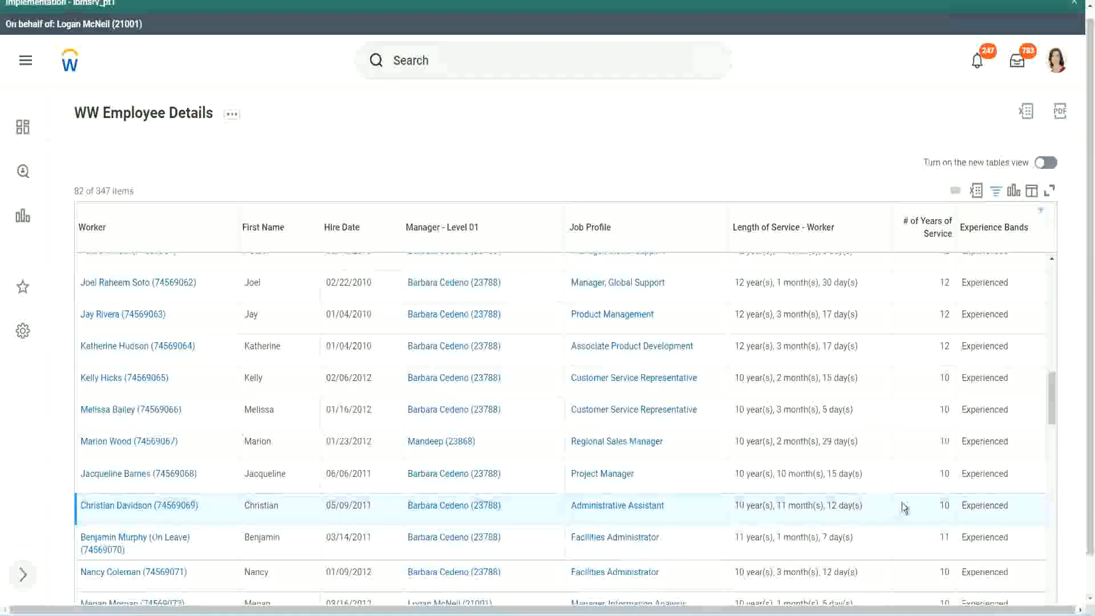
{"action": "double_click", "coordinate": [942, 504]}
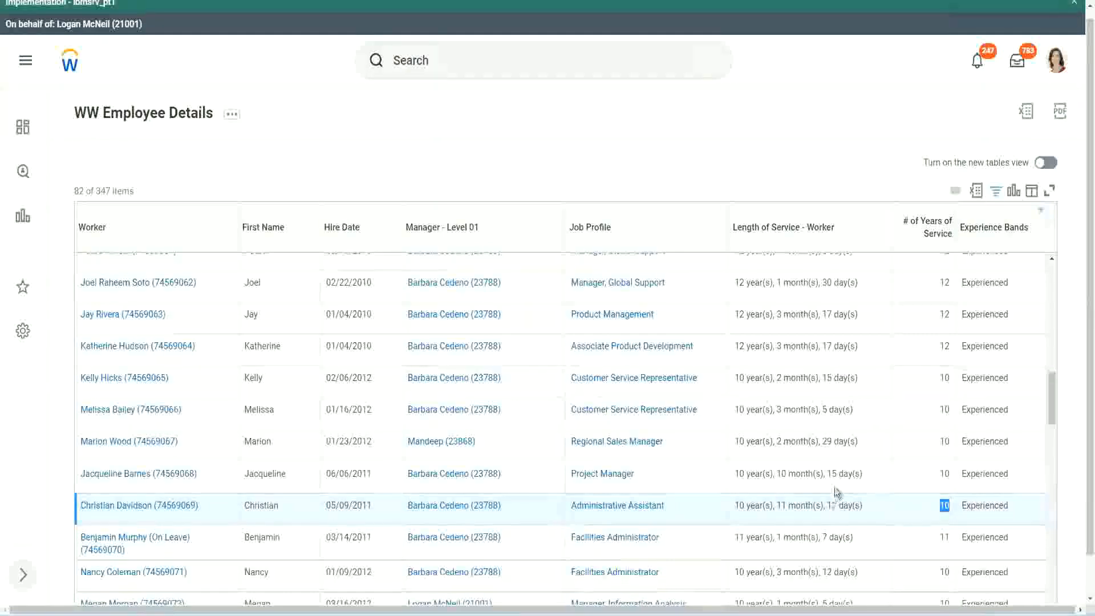
{"action": "left_click", "coordinate": [905, 509]}
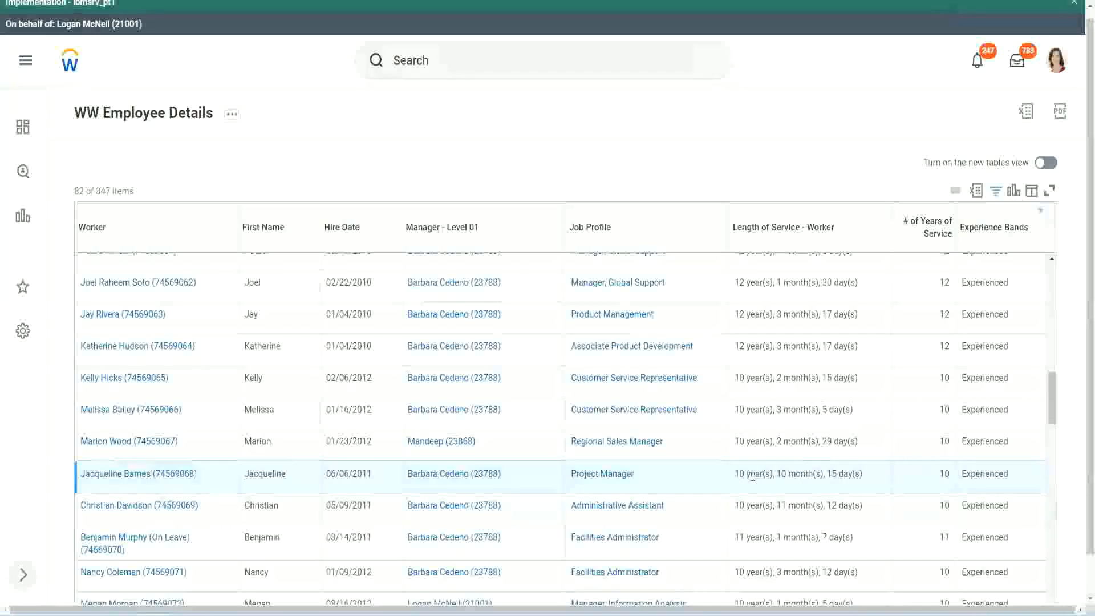
{"action": "double_click", "coordinate": [782, 473]}
{"action": "left_click", "coordinate": [818, 474]}
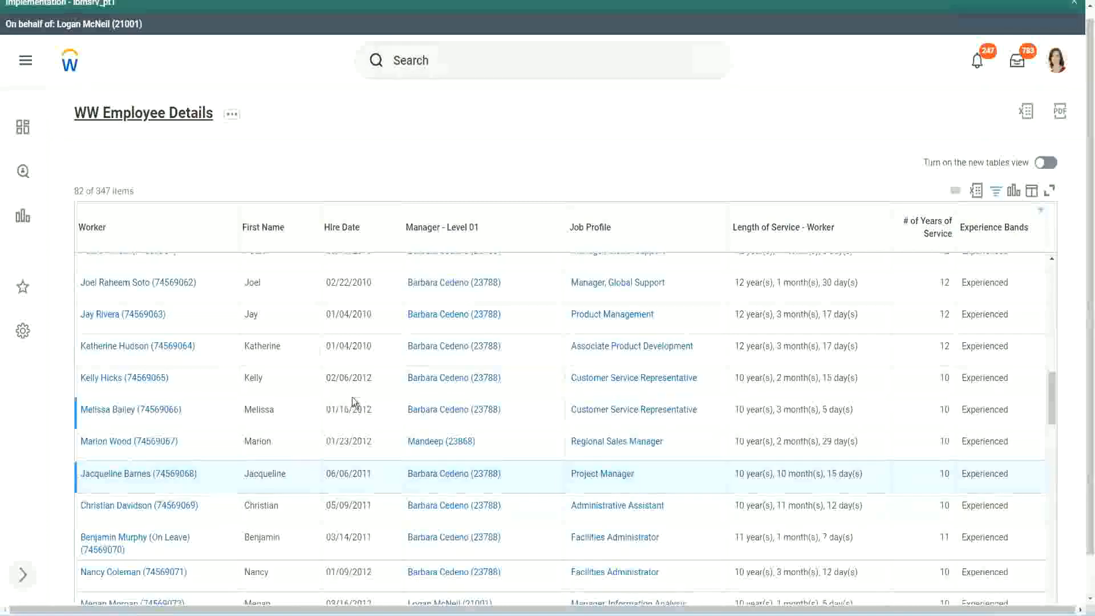
Open the calculated field behind the Experience Bands column in a new tab and examine its conditions and return values.
{"action": "scroll", "coordinate": [357, 396], "scroll_direction": "down", "scroll_amount": 5}
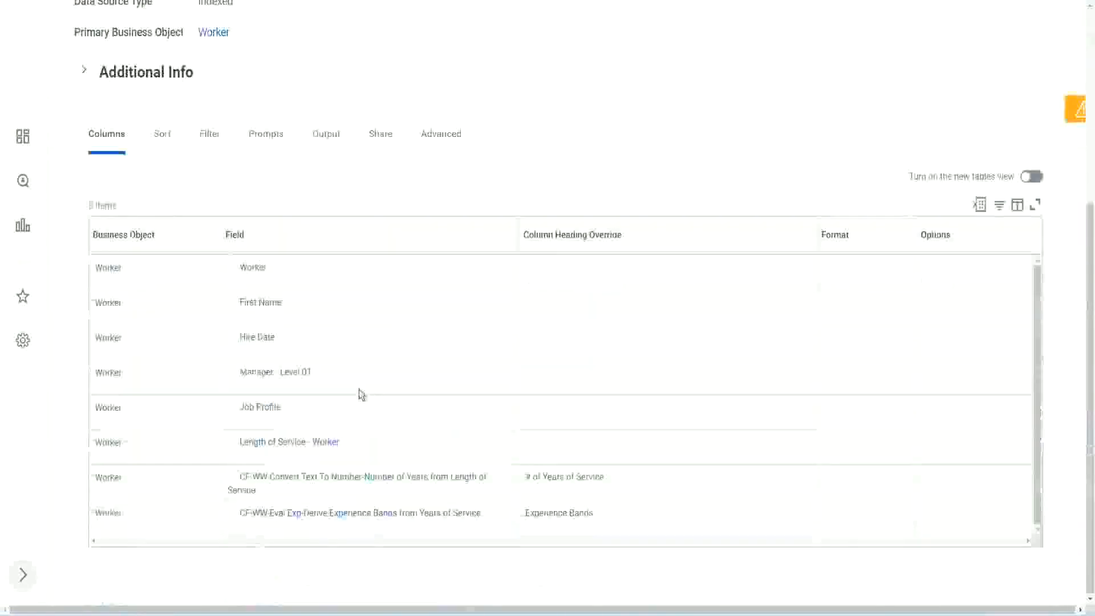
{"action": "right_click", "coordinate": [297, 519]}
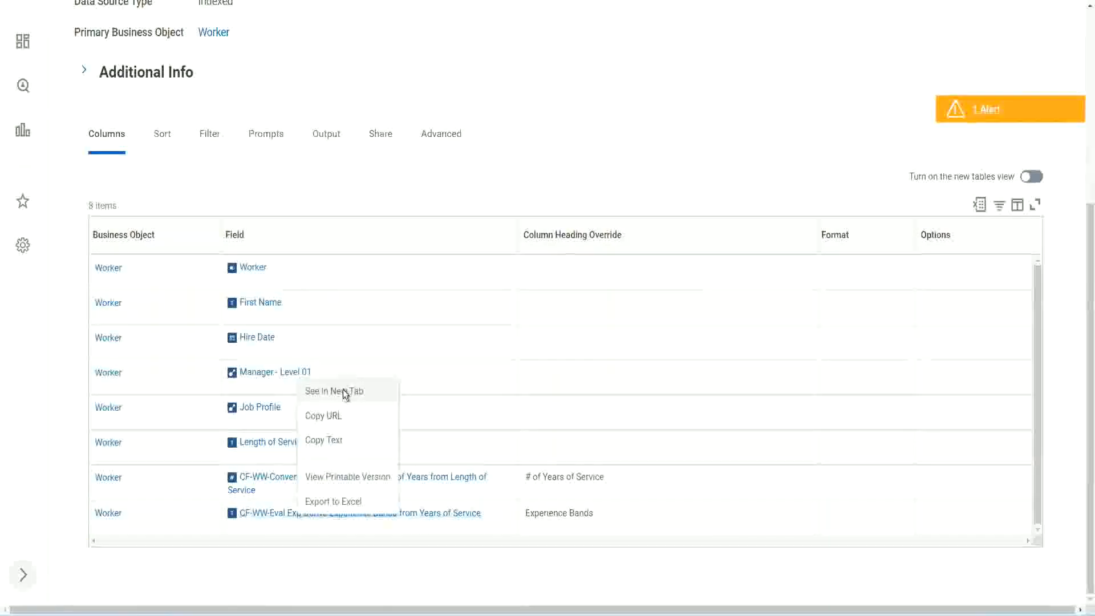
{"action": "left_click", "coordinate": [343, 389]}
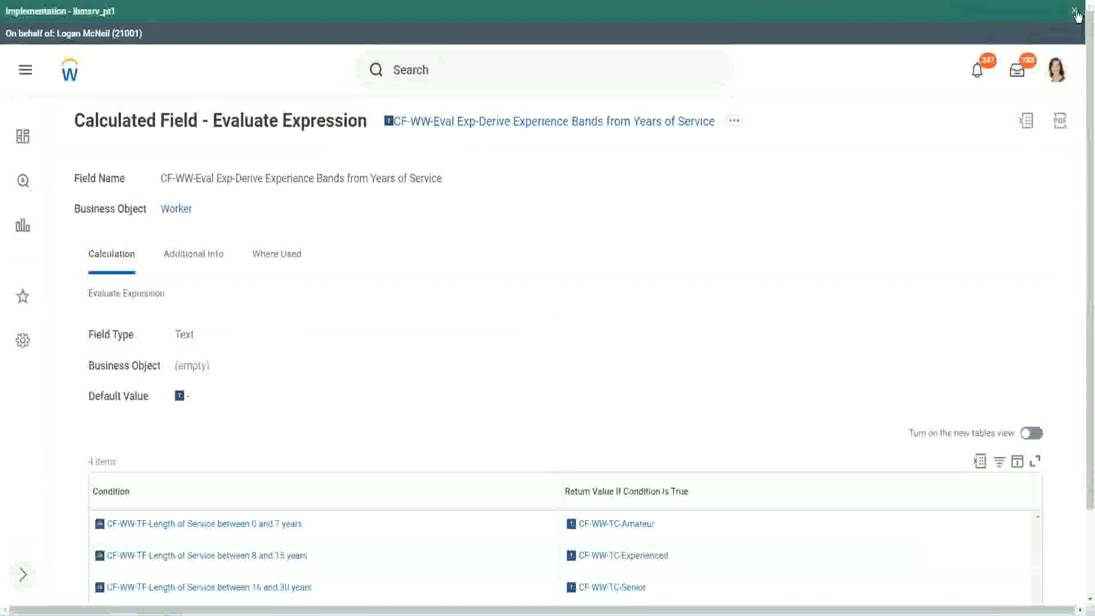
{"action": "left_click", "coordinate": [1076, 13]}
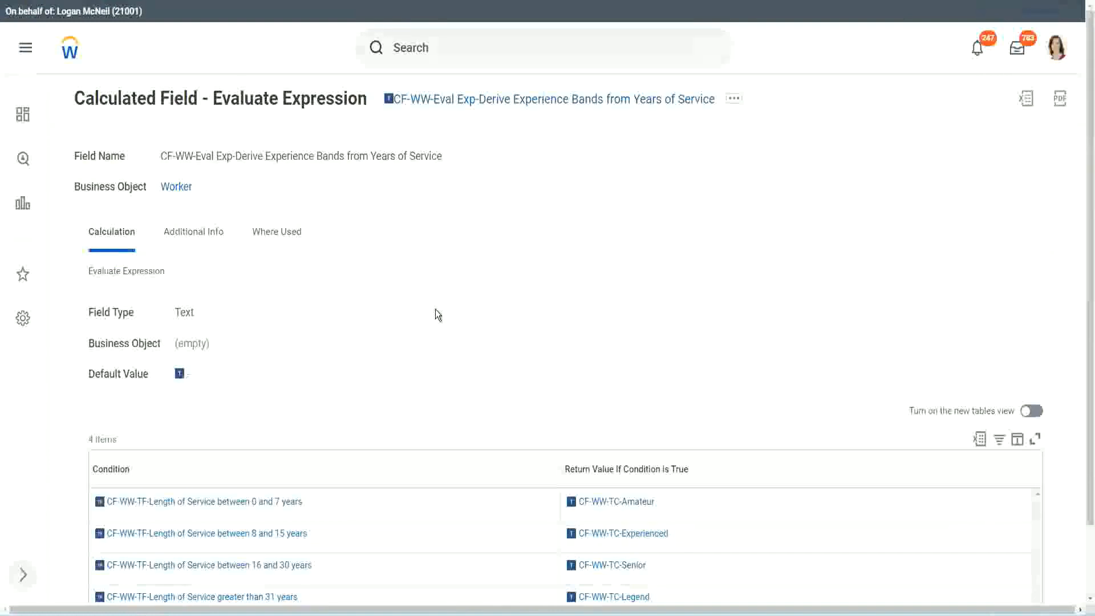
{"action": "scroll", "coordinate": [435, 322], "scroll_direction": "down", "scroll_amount": 1}
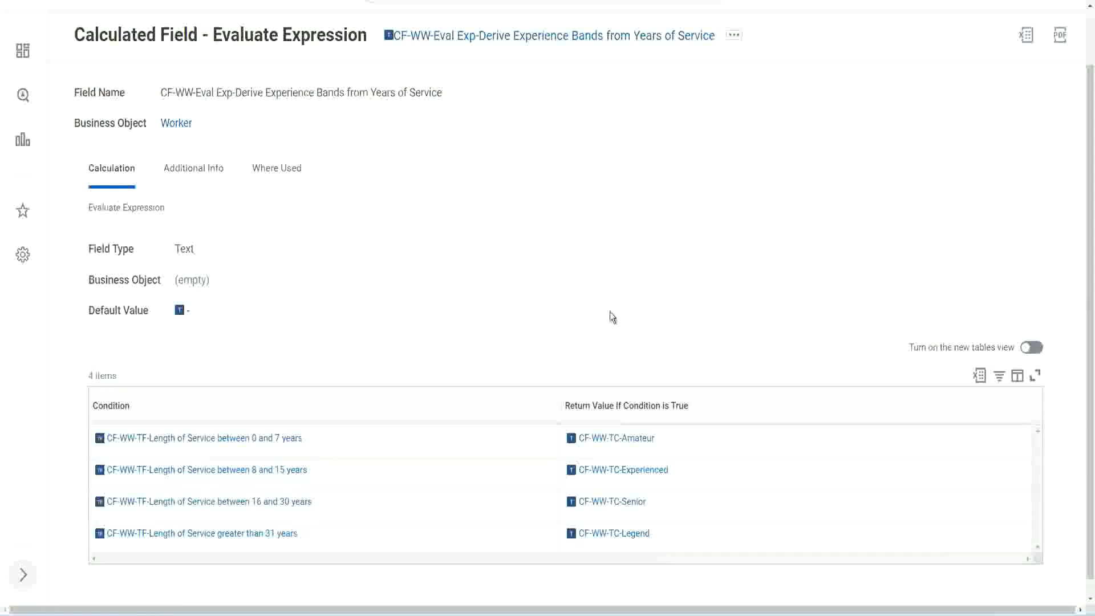
{"action": "left_click", "coordinate": [496, 402]}
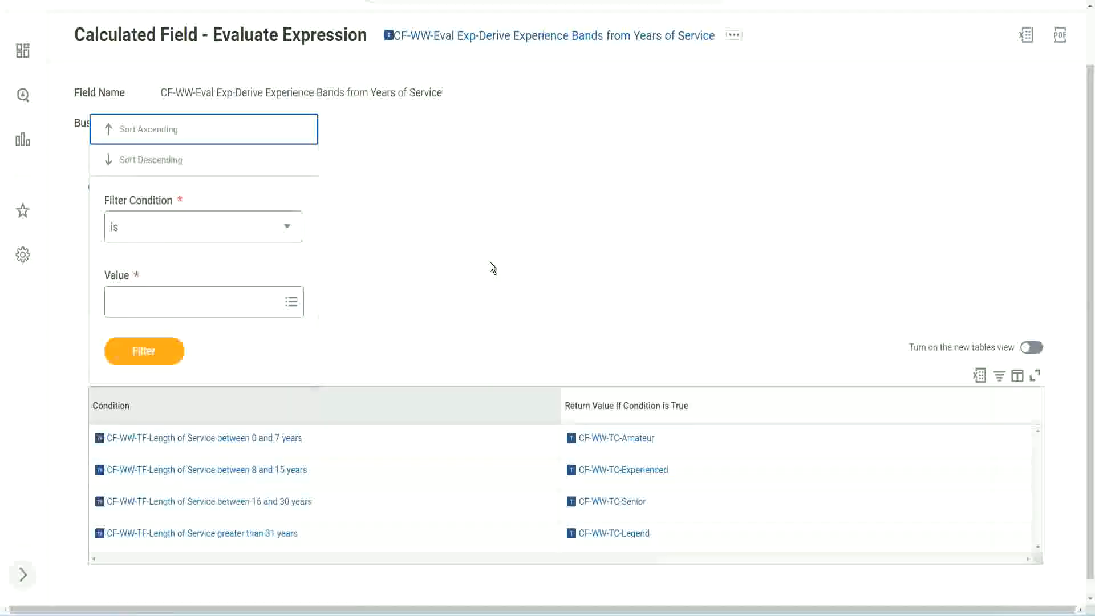
{"action": "left_click", "coordinate": [489, 267]}
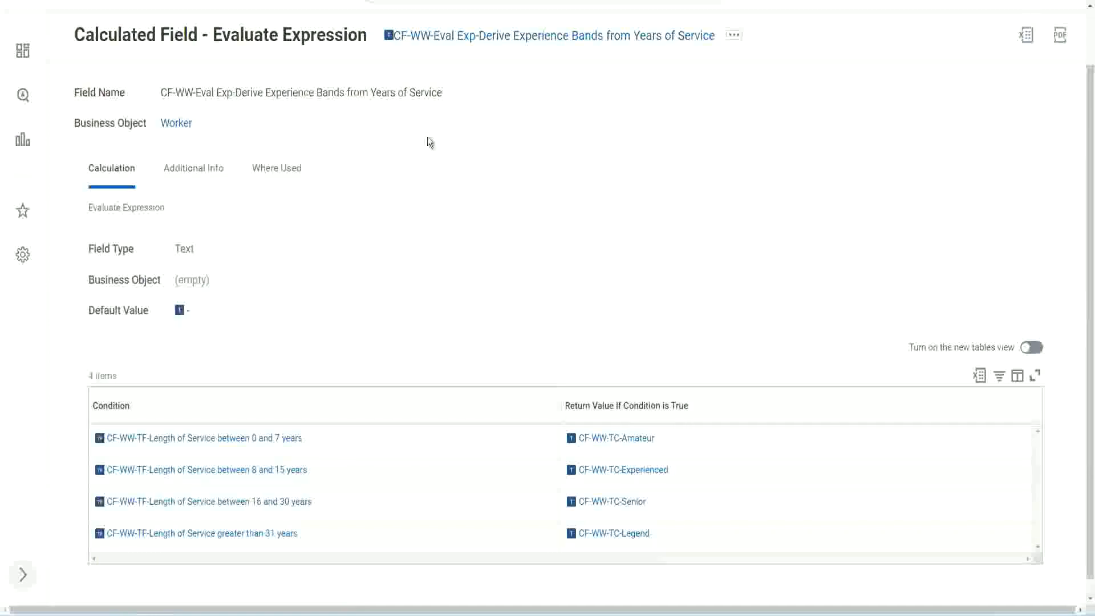
Copy the Experience Bands calculated field's name, then search for "create cal field" and open the Create Calculated Field task.
{"action": "right_click", "coordinate": [482, 42]}
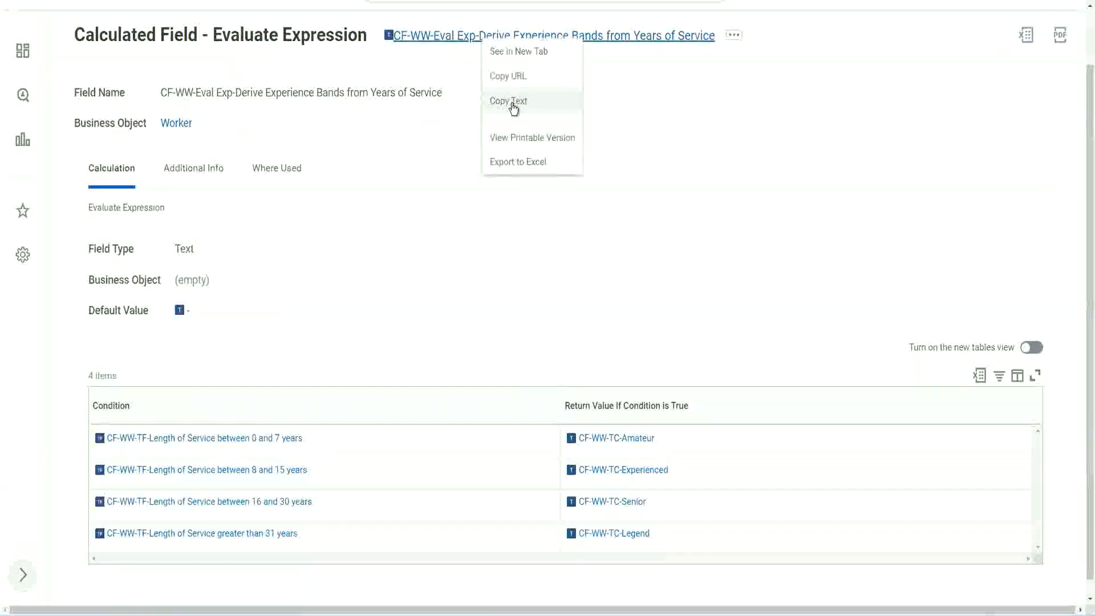
{"action": "left_click", "coordinate": [513, 103]}
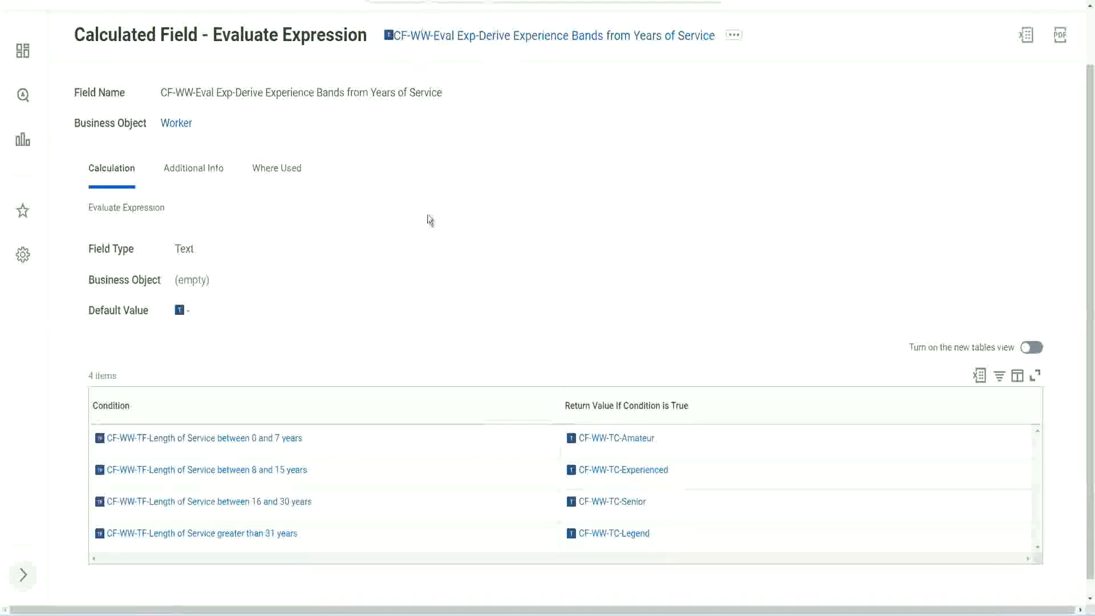
{"action": "scroll", "coordinate": [427, 226], "scroll_direction": "up", "scroll_amount": 1}
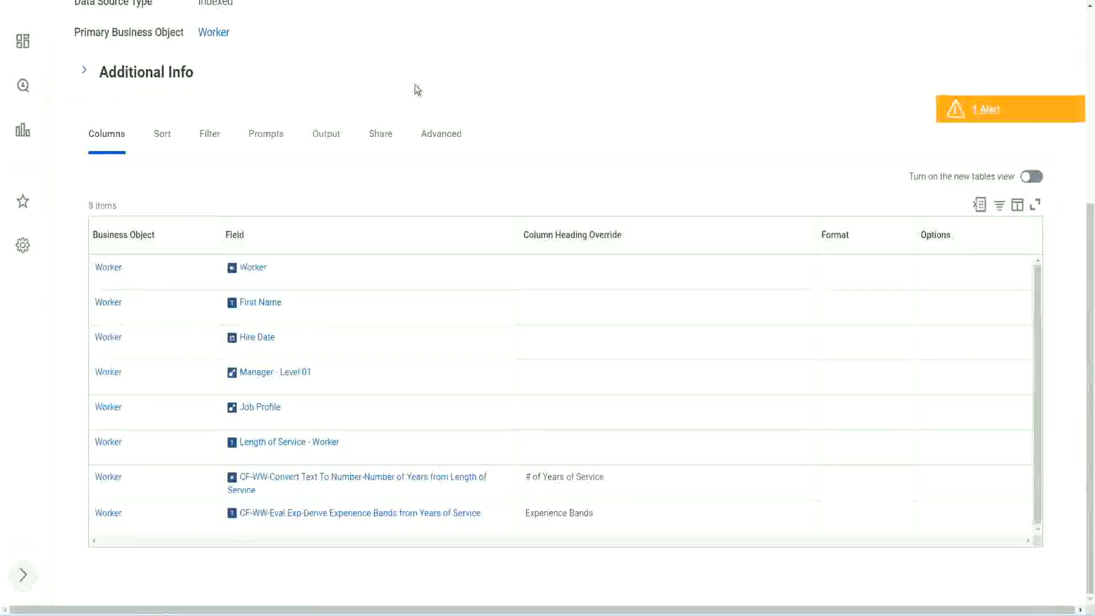
{"action": "scroll", "coordinate": [434, 79], "scroll_direction": "up", "scroll_amount": 4}
{"action": "left_click", "coordinate": [444, 70]}
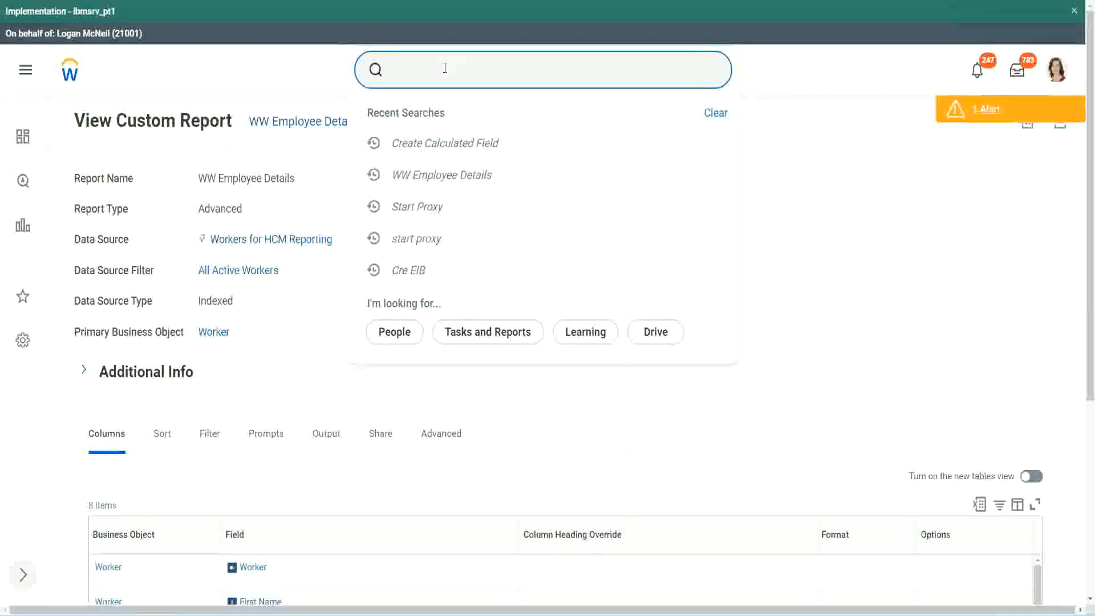
{"action": "type", "text": "create cal field"}
{"action": "left_click", "coordinate": [457, 117]}
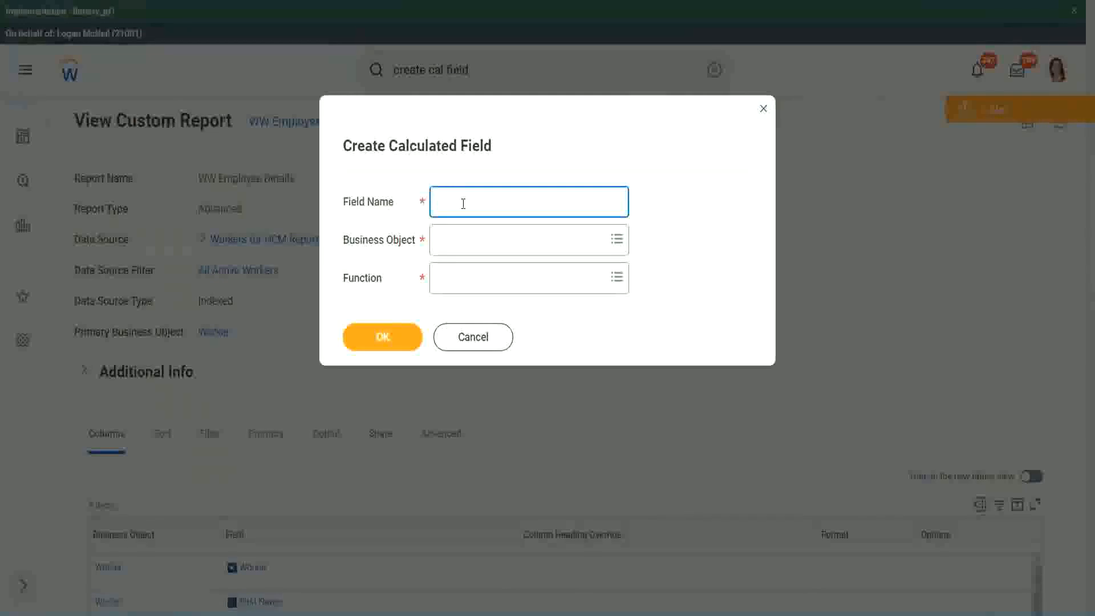
Paste the copied name as the new calculated field's name and insert "bands" after "Eval Exp".
{"action": "key", "text": "ctrl+v"}
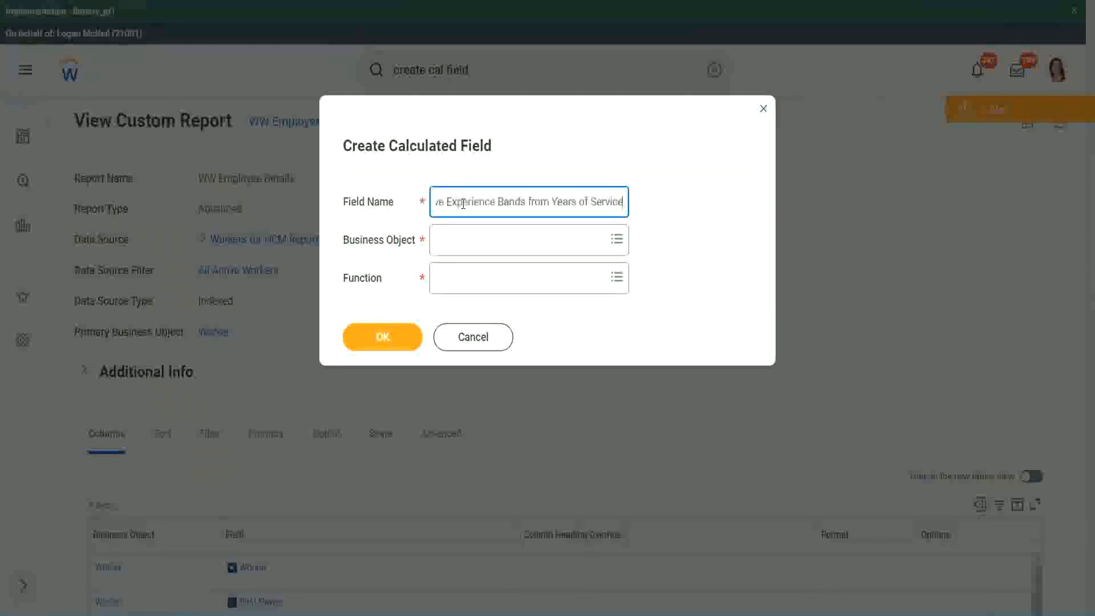
{"action": "left_click_drag", "start_coordinate": [494, 202], "coordinate": [402, 191]}
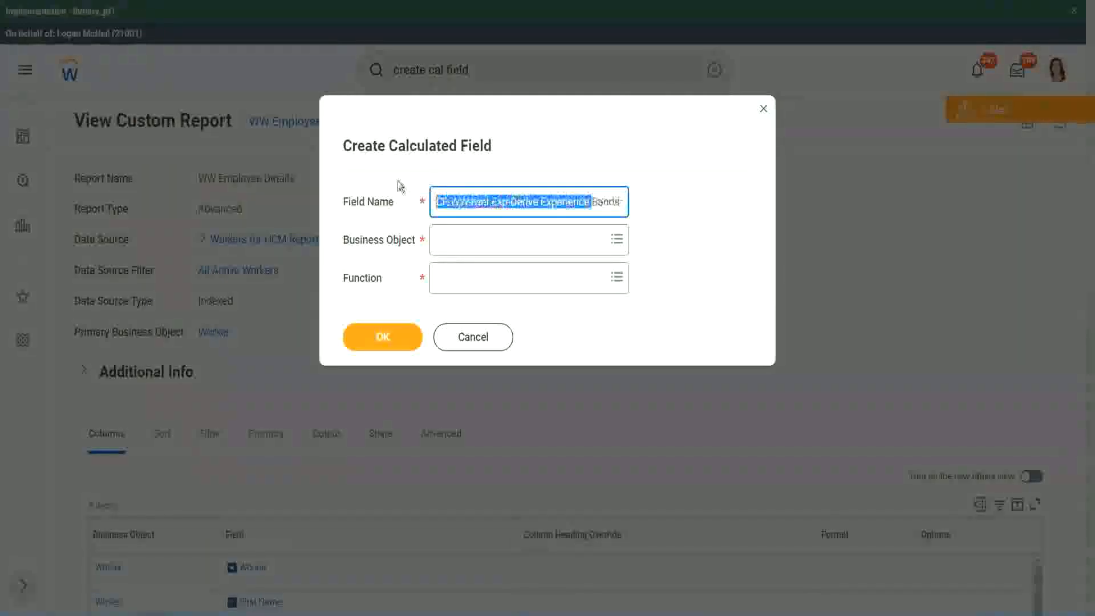
{"action": "left_click", "coordinate": [497, 203]}
{"action": "double_click", "coordinate": [498, 204]}
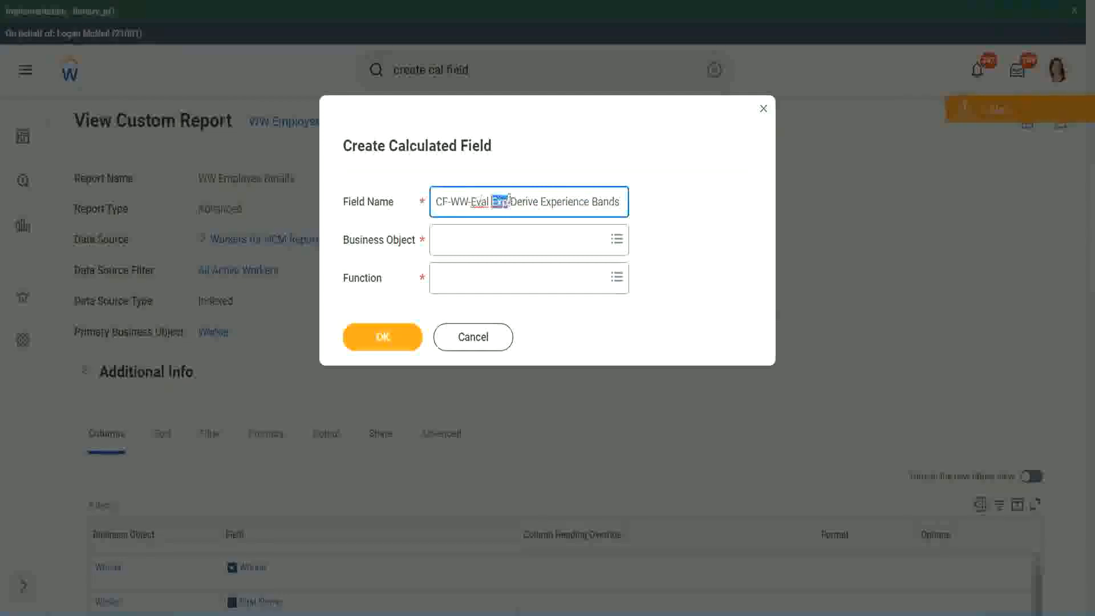
{"action": "left_click", "coordinate": [508, 201]}
{"action": "type", "text": "bands"}
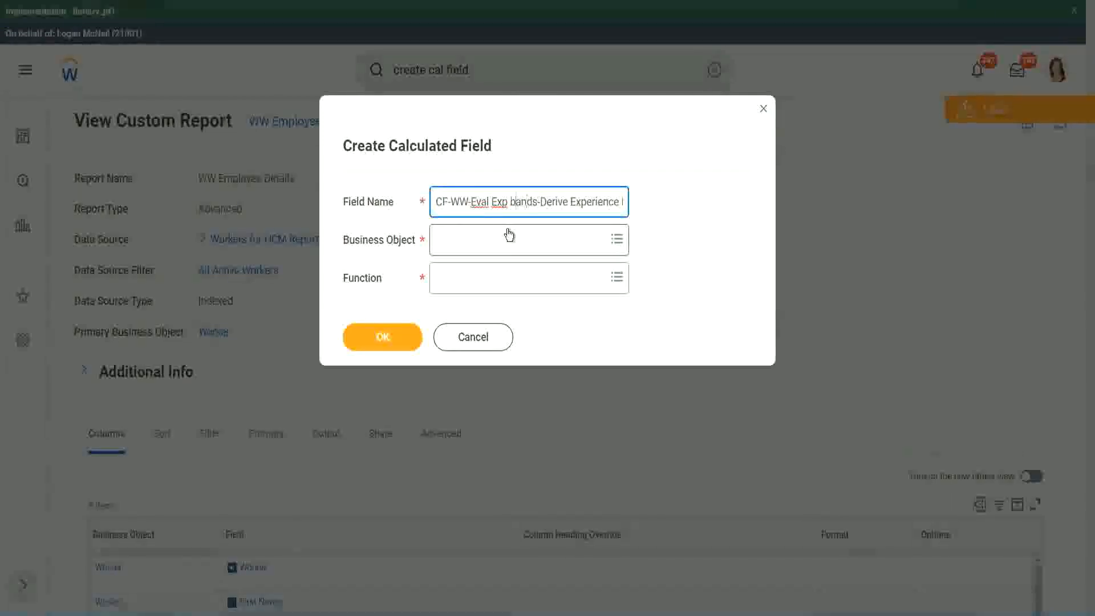
Capitalize the inserted word as "Bands" and review the remainder of the field name.
{"action": "key", "text": "Left"}
{"action": "key", "text": "Left"}
{"action": "key", "text": "Left"}
{"action": "key", "text": "Left"}
{"action": "key", "text": "shift+Left"}
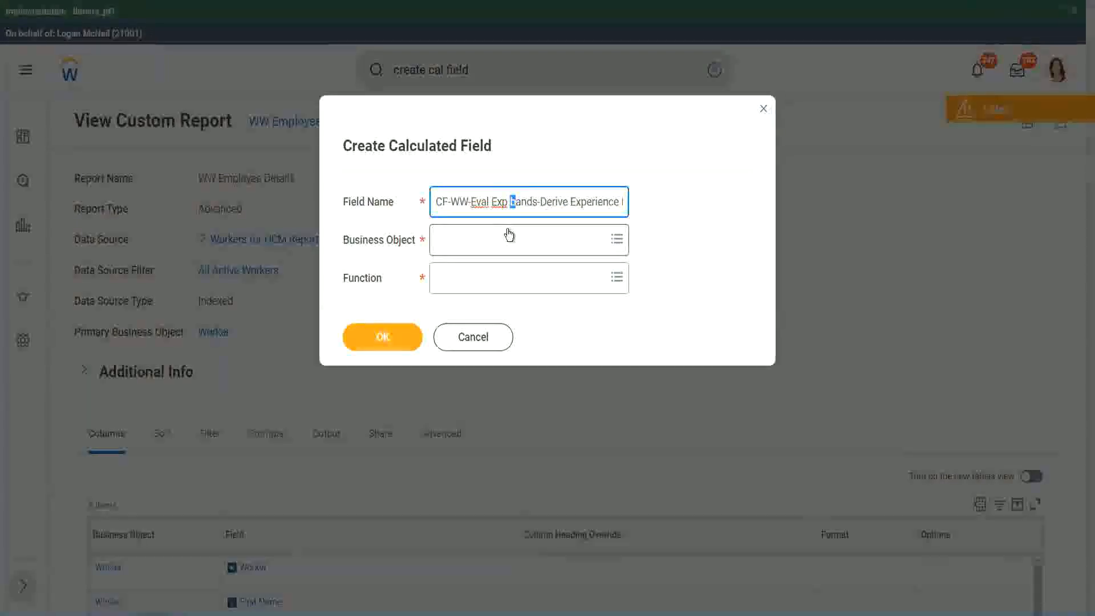
{"action": "type", "text": "B"}
{"action": "key", "text": "Right"}
{"action": "key", "text": "Right"}
{"action": "key", "text": "Right"}
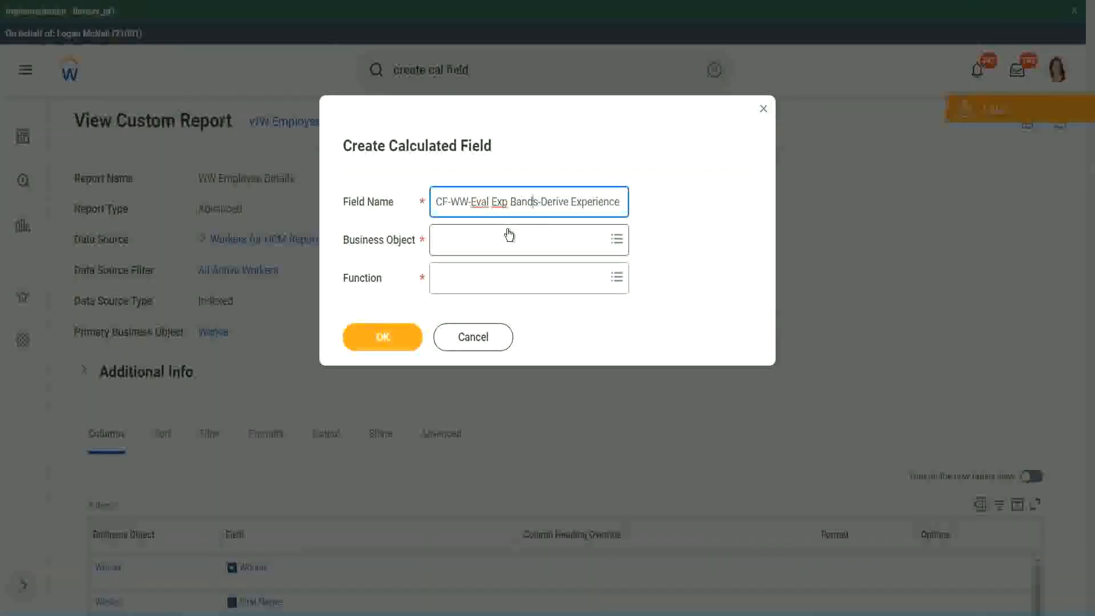
{"action": "key", "text": "Right"}
{"action": "key", "text": "Right"}
{"action": "key", "text": "Right"}
{"action": "key", "text": "Right"}
{"action": "key", "text": "Right"}
{"action": "key", "text": "Right"}
{"action": "key", "text": "Right"}
{"action": "key", "text": "Right"}
{"action": "key", "text": "Right"}
{"action": "key", "text": "Right"}
{"action": "key", "text": "Right"}
{"action": "key", "text": "Right"}
{"action": "key", "text": "Right"}
{"action": "key", "text": "Right"}
{"action": "key", "text": "Right"}
{"action": "key", "text": "Right"}
{"action": "key", "text": "Right"}
{"action": "key", "text": "Right"}
{"action": "key", "text": "Right"}
{"action": "key", "text": "Right"}
{"action": "type", "text": "s from Years of"}
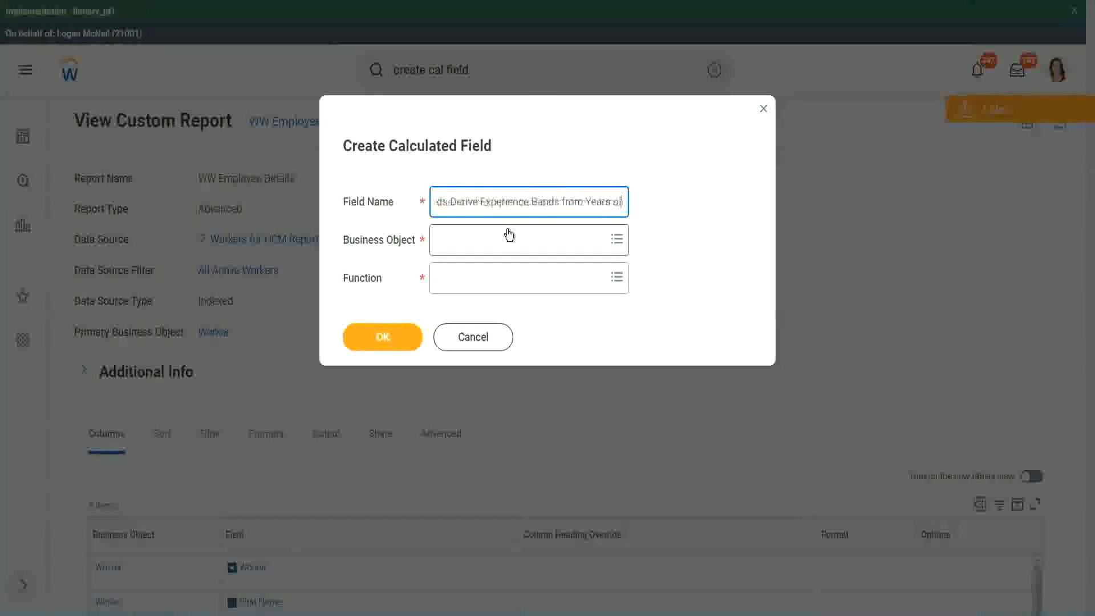
Replace "Derive" with "Determine" in the new calculated field's name.
{"action": "key", "text": "Left"}
{"action": "key", "text": "Left"}
{"action": "key", "text": "Left"}
{"action": "key", "text": "Left"}
{"action": "key", "text": "Left"}
{"action": "key", "text": "Left"}
{"action": "key", "text": "Left"}
{"action": "key", "text": "Left"}
{"action": "key", "text": "Left"}
{"action": "key", "text": "Left"}
{"action": "key", "text": "Left"}
{"action": "key", "text": "Left"}
{"action": "key", "text": "Left"}
{"action": "key", "text": "Left"}
{"action": "key", "text": "Left"}
{"action": "key", "text": "Left"}
{"action": "key", "text": "Left"}
{"action": "key", "text": "Left"}
{"action": "key", "text": "Left"}
{"action": "key", "text": "Left"}
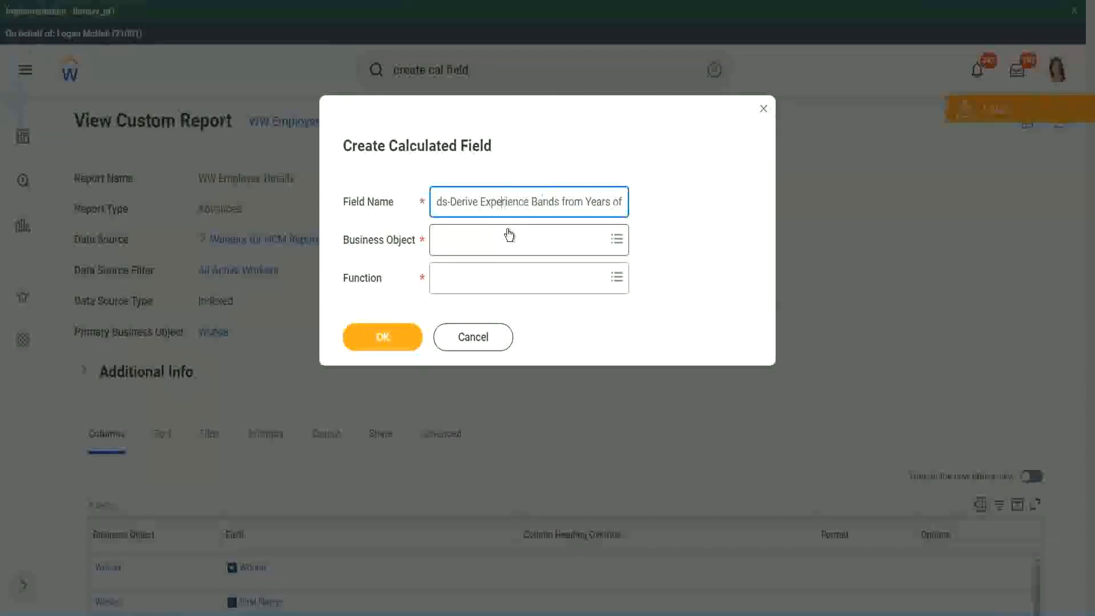
{"action": "key", "text": "Left"}
{"action": "key", "text": "Left"}
{"action": "key", "text": "shift+Left"}
{"action": "key", "text": "shift+Left"}
{"action": "key", "text": "shift+Left"}
{"action": "key", "text": "shift+Left"}
{"action": "key", "text": "shift+Left"}
{"action": "key", "text": "shift+Left"}
{"action": "type", "text": "Determine"}
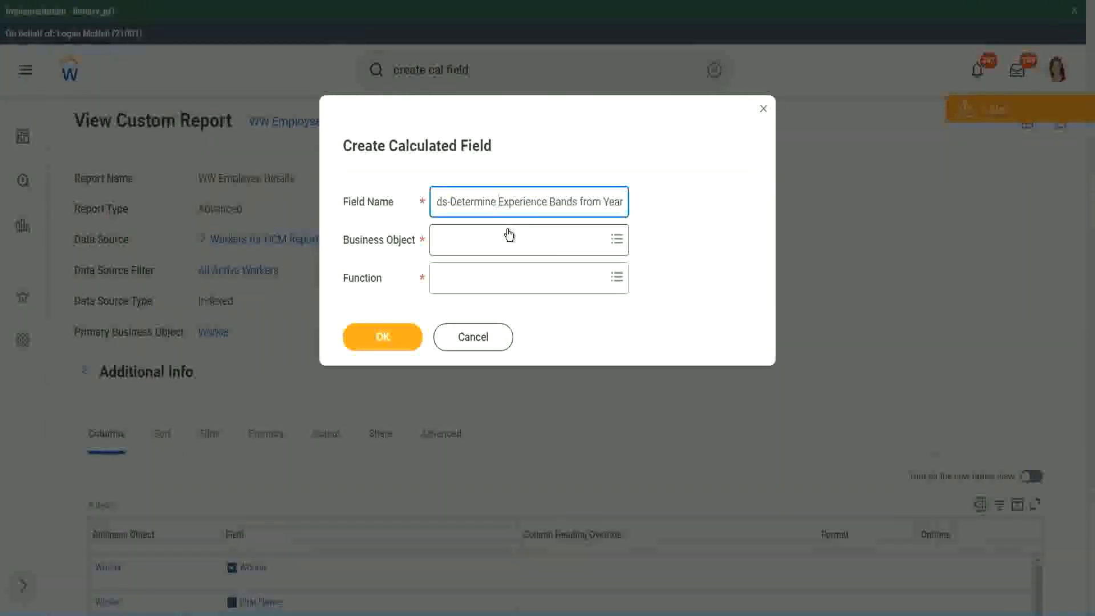
{"action": "key", "text": "End"}
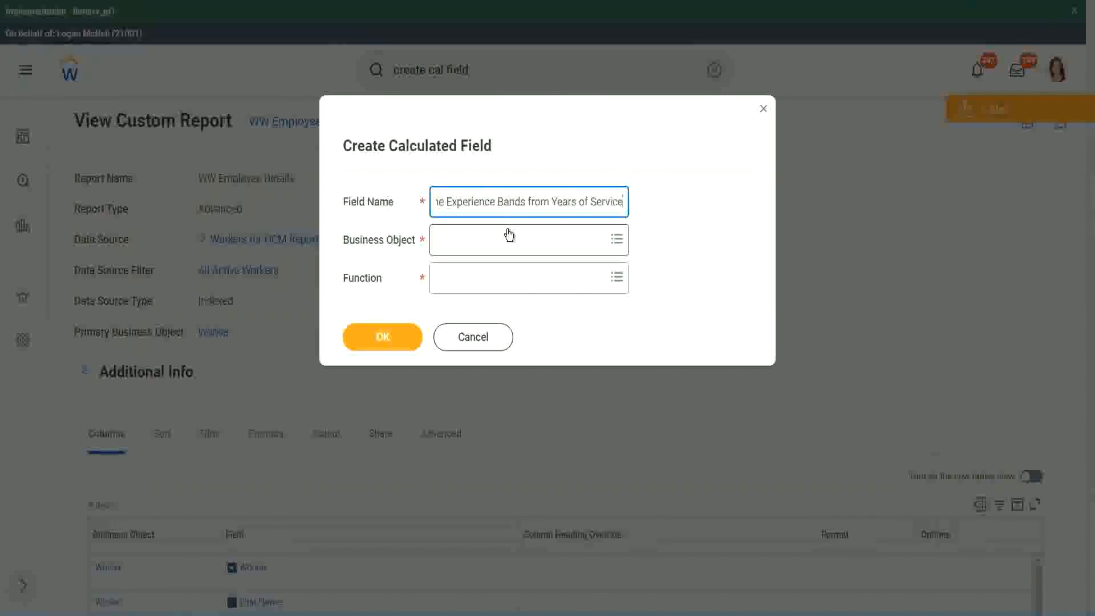
Set the calculated field's business object to Worker and its function to Evaluate Expression Band.
{"action": "left_click", "coordinate": [488, 245]}
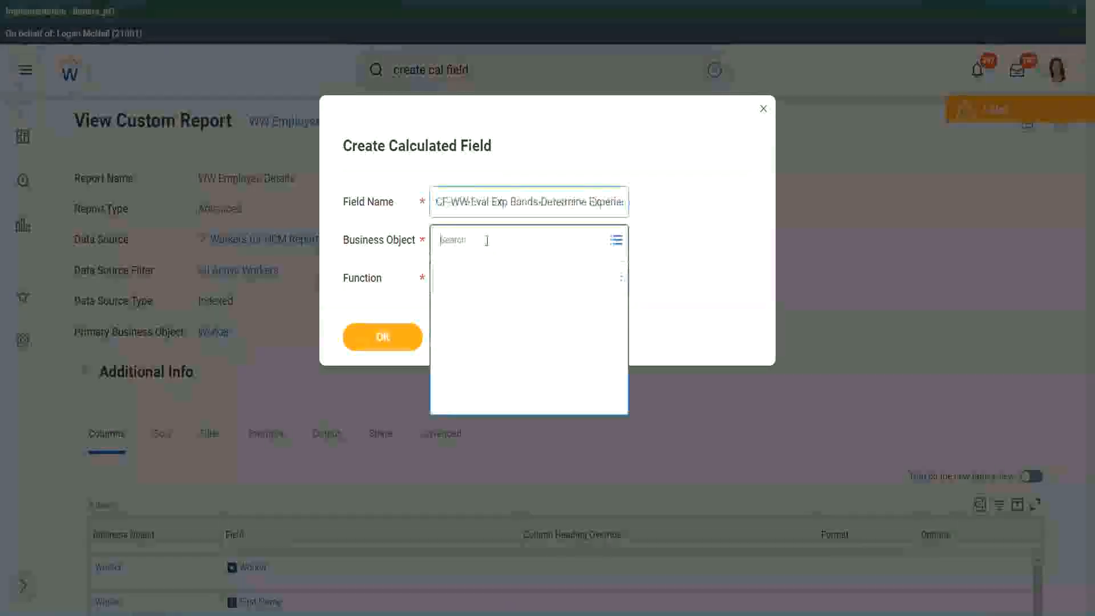
{"action": "type", "text": "work"}
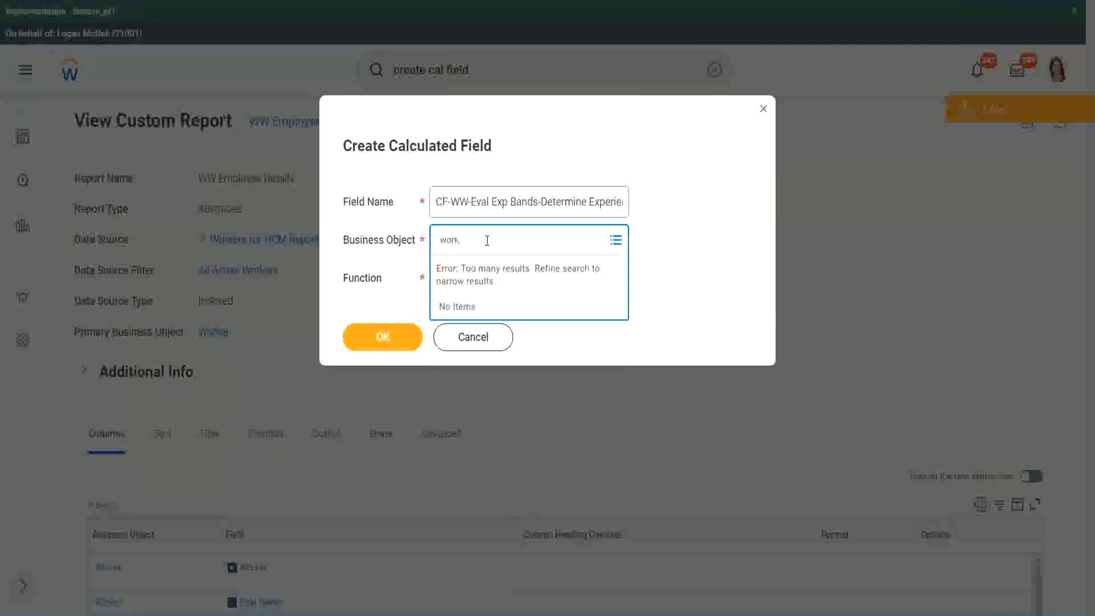
{"action": "type", "text": "er"}
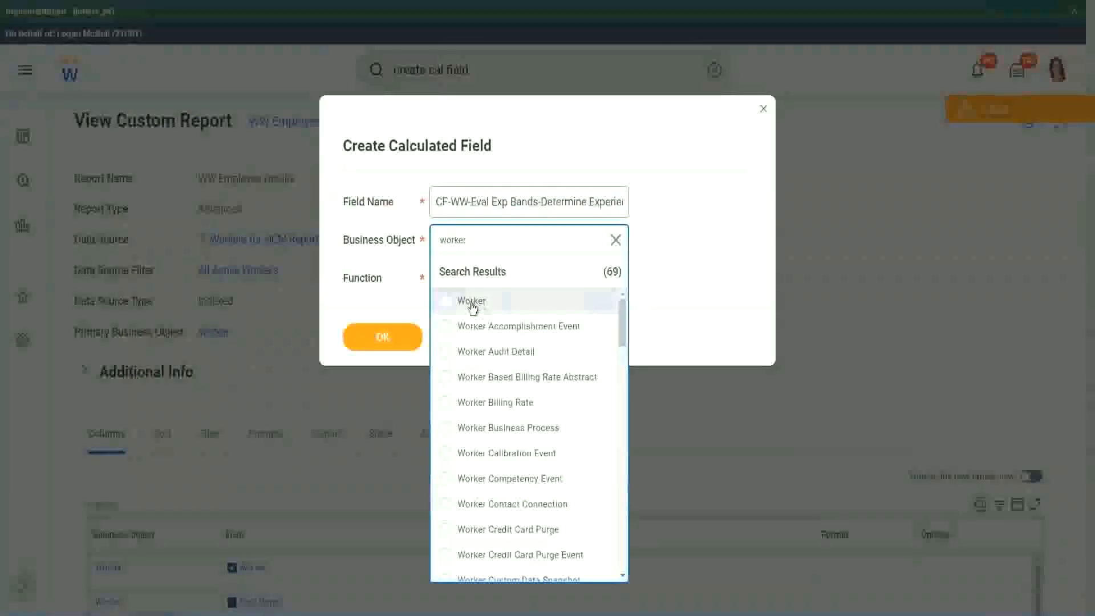
{"action": "left_click", "coordinate": [468, 301]}
{"action": "left_click", "coordinate": [463, 276]}
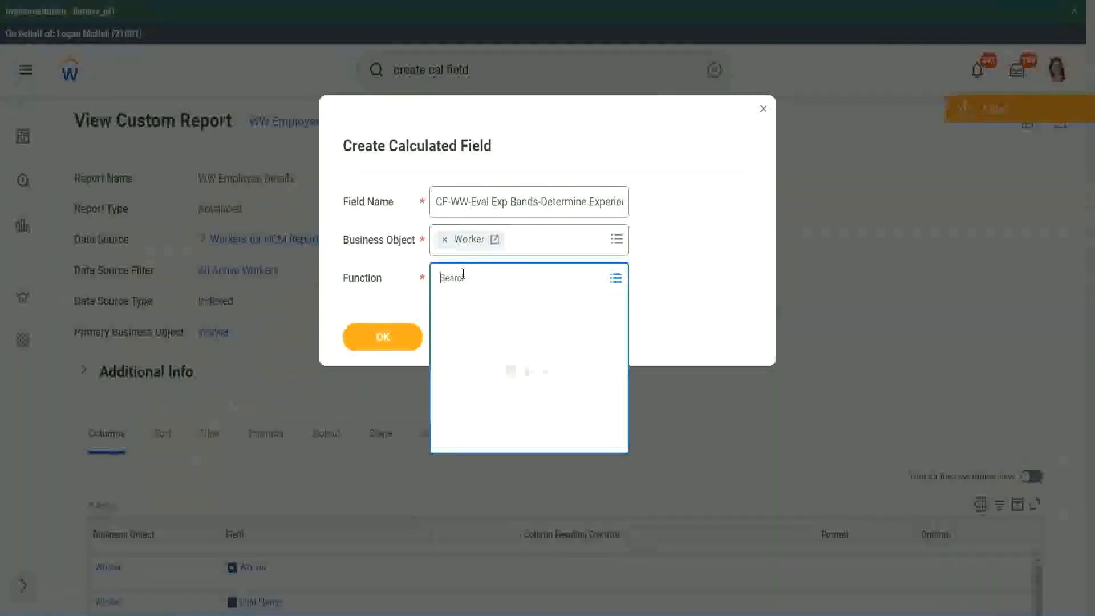
{"action": "type", "text": "eval exp"}
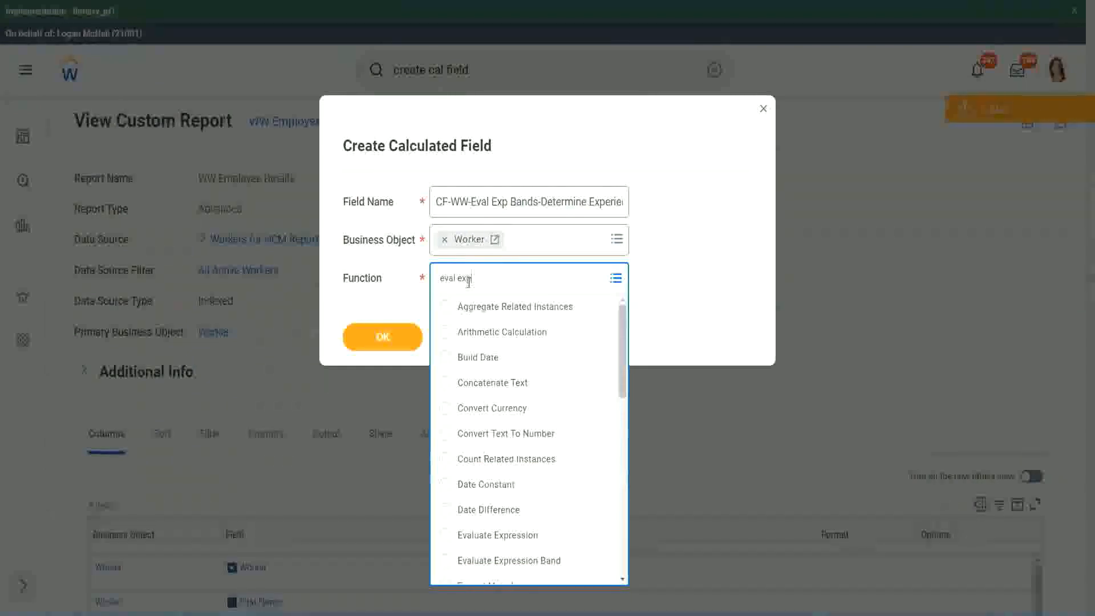
{"action": "key", "text": "Return"}
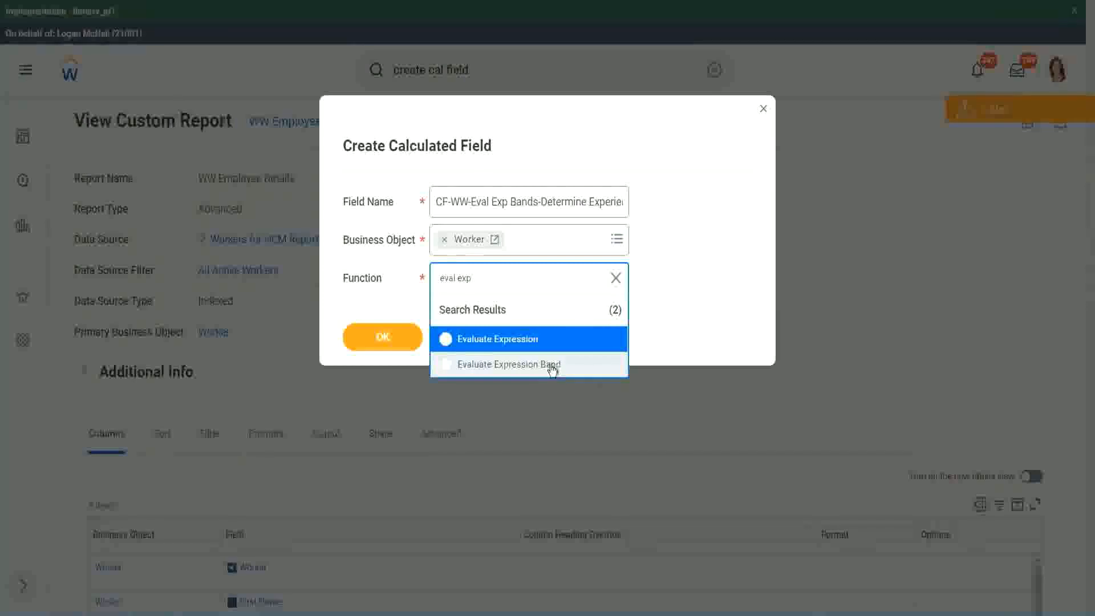
{"action": "left_click", "coordinate": [553, 365]}
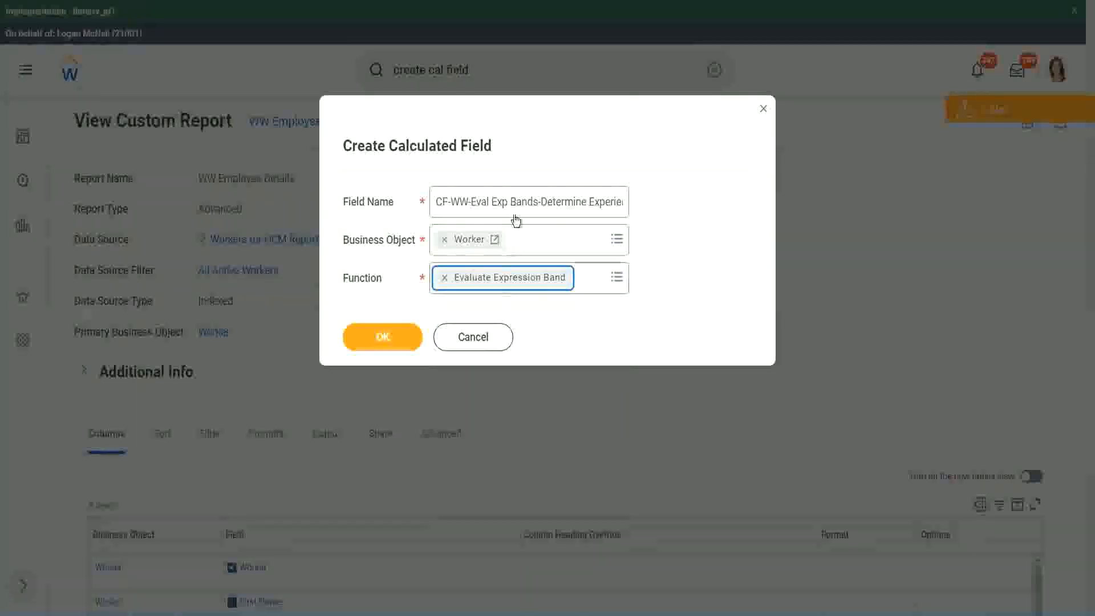
Shorten "Bands" to "Band" after "Eval Exp" in the field name and proceed to the calculation definition.
{"action": "left_click", "coordinate": [537, 202]}
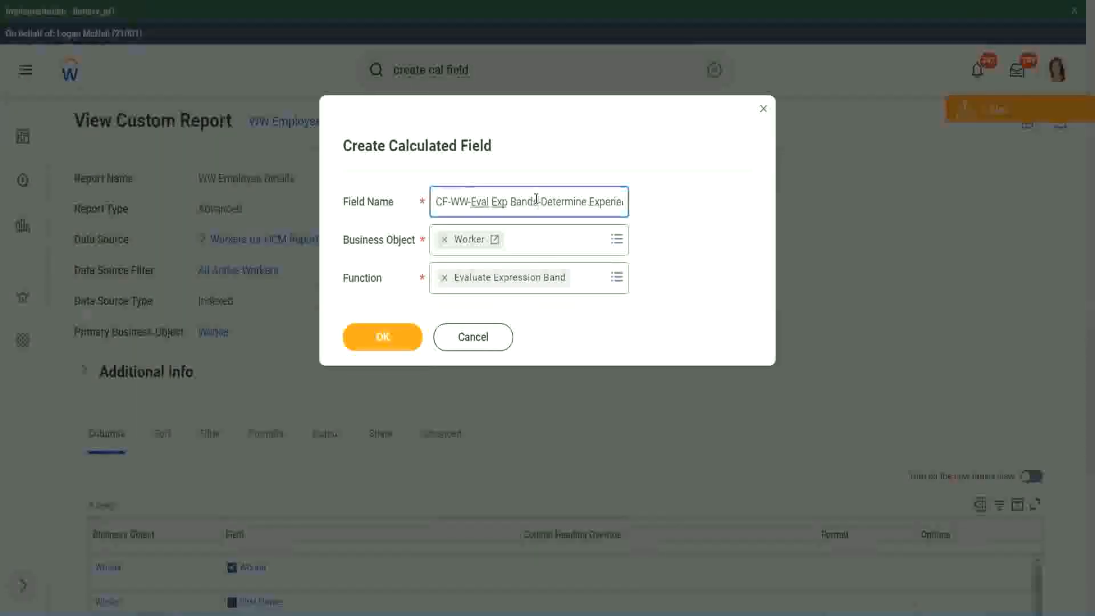
{"action": "key", "text": "BackSpace"}
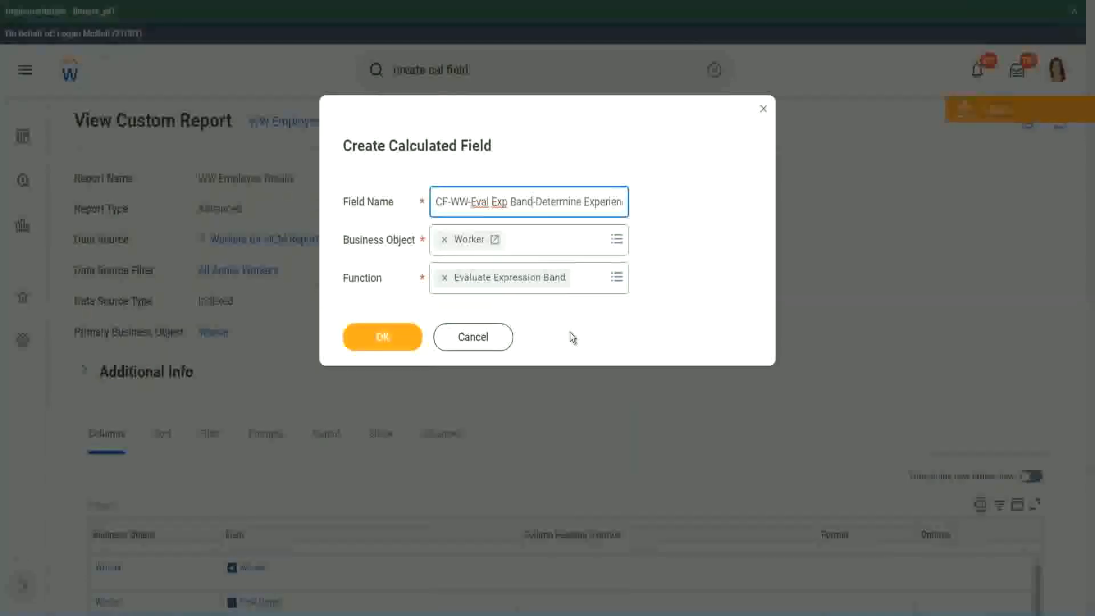
{"action": "left_click", "coordinate": [386, 338]}
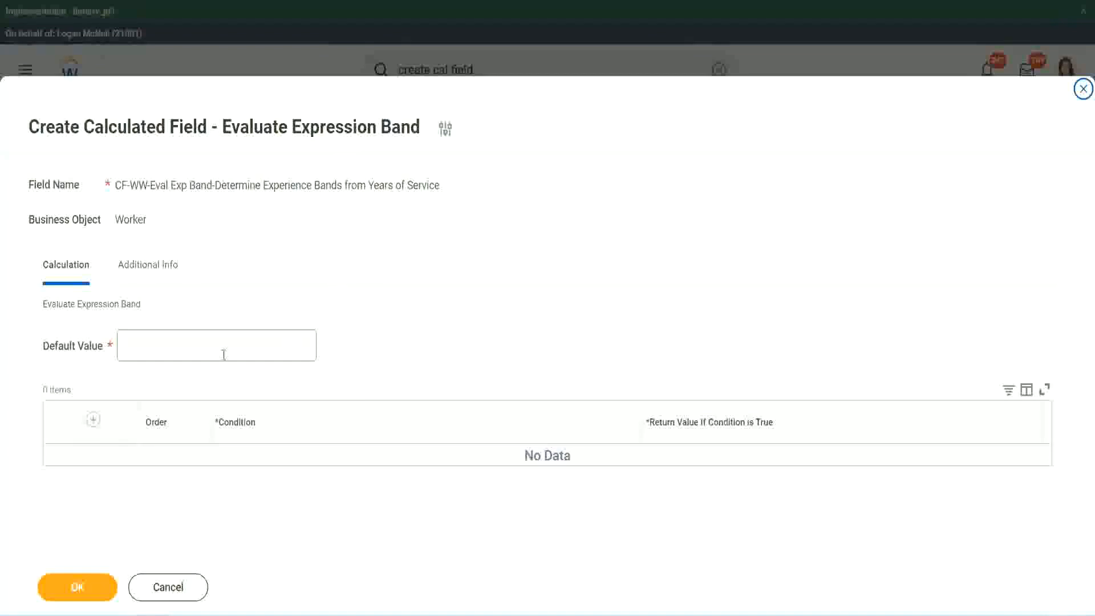
Set the default value to "-" and add a first condition row.
{"action": "left_click", "coordinate": [159, 352]}
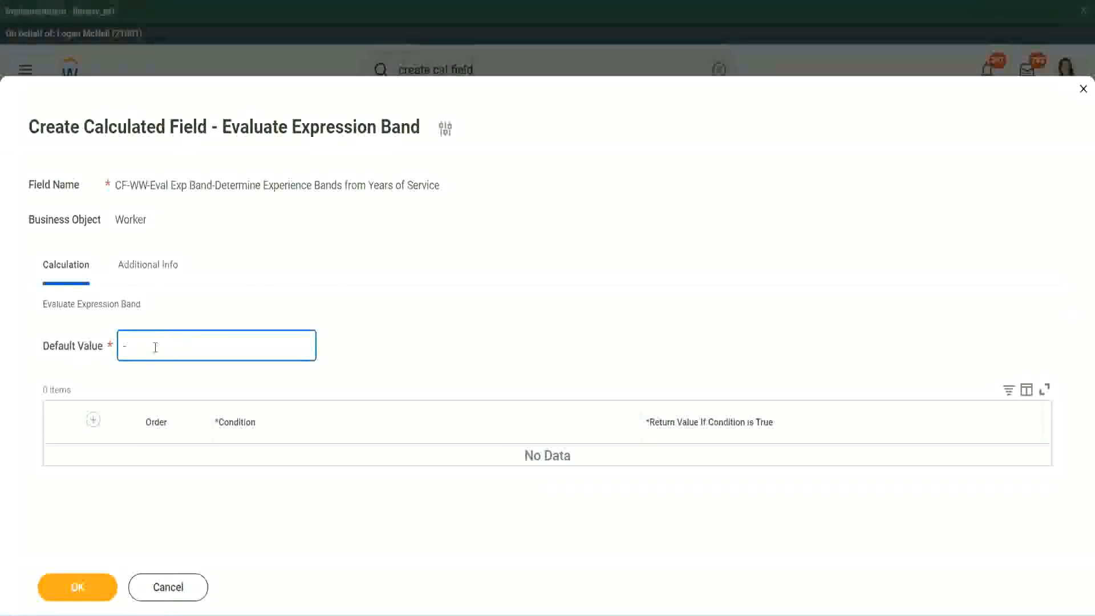
{"action": "left_click", "coordinate": [93, 420]}
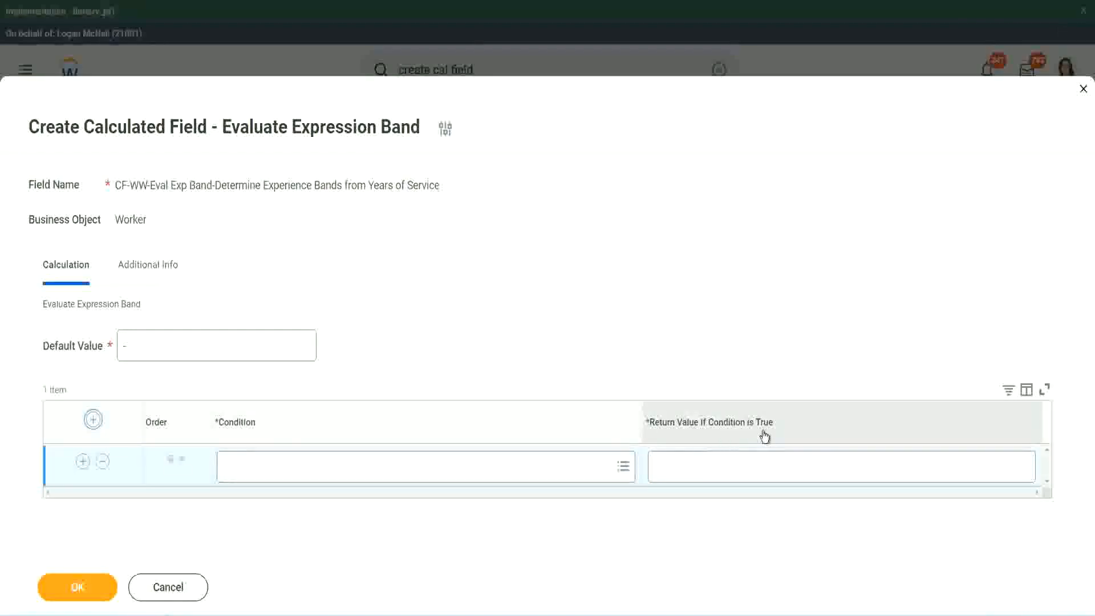
{"action": "left_click", "coordinate": [713, 465]}
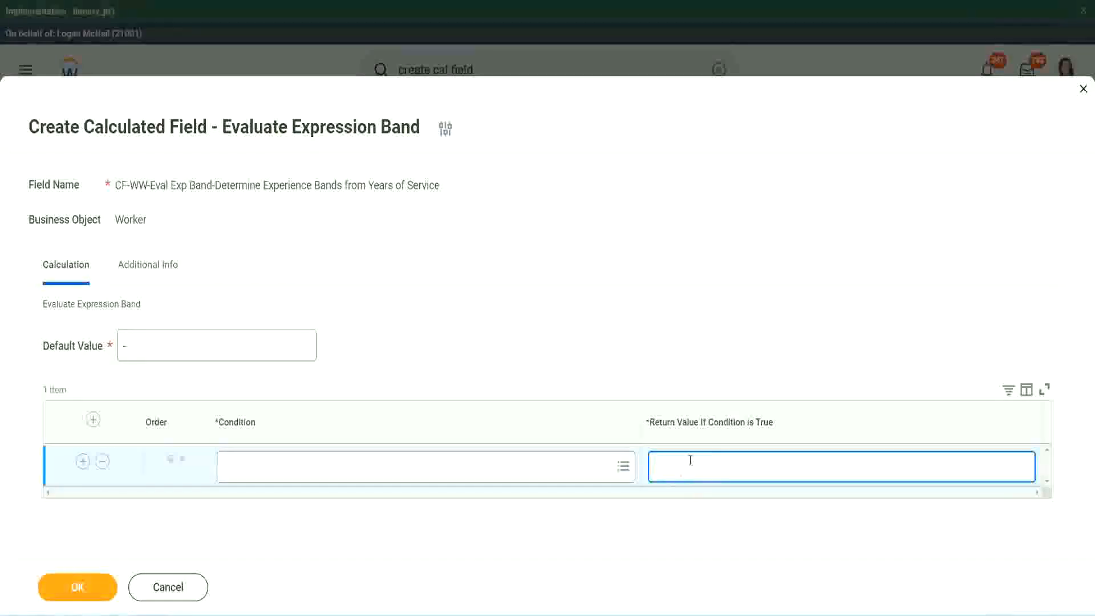
{"action": "type", "text": "adkjdjaidjaijdiaj"}
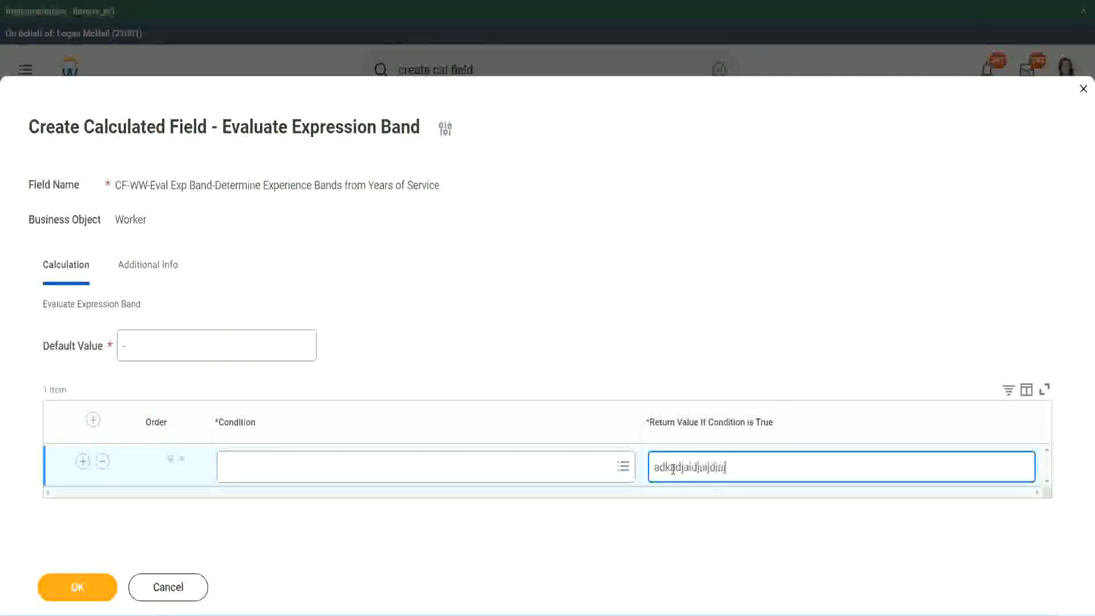
{"action": "key", "text": "BackSpace"}
{"action": "key", "text": "BackSpace"}
{"action": "key", "text": "BackSpace"}
{"action": "key", "text": "BackSpace"}
{"action": "key", "text": "BackSpace"}
{"action": "key", "text": "BackSpace"}
{"action": "key", "text": "BackSpace"}
{"action": "key", "text": "BackSpace"}
{"action": "key", "text": "BackSpace"}
{"action": "key", "text": "BackSpace"}
{"action": "key", "text": "BackSpace"}
{"action": "key", "text": "BackSpace"}
{"action": "key", "text": "BackSpace"}
{"action": "key", "text": "BackSpace"}
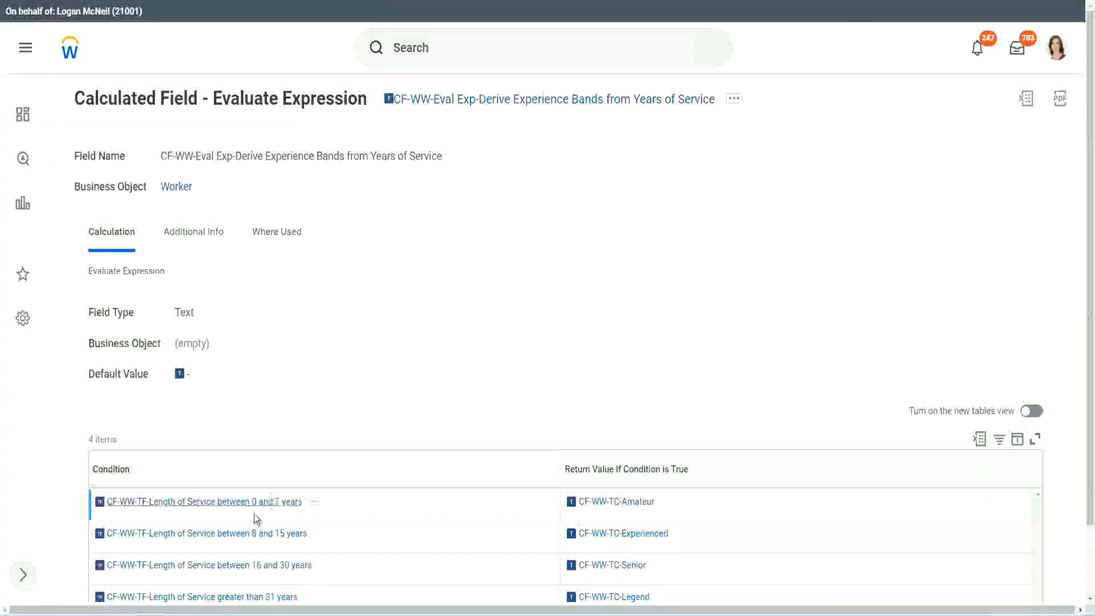
Set the first row's condition to CF-WW-TF-Length of Service between 0 and 7 years, copied from the existing field, with return value Amateur.
{"action": "right_click", "coordinate": [253, 506]}
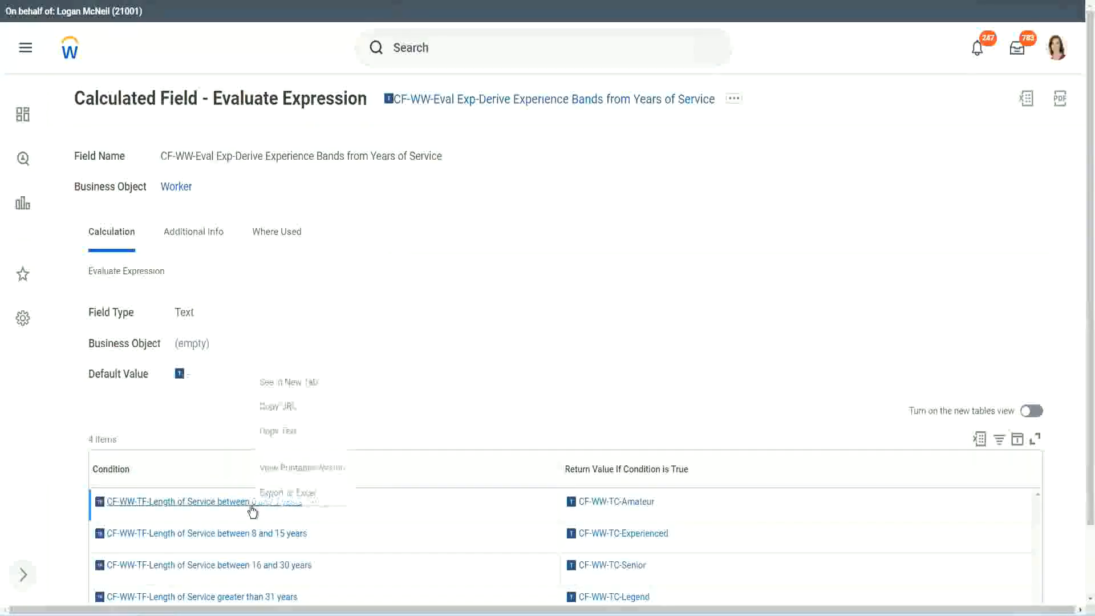
{"action": "left_click", "coordinate": [293, 431]}
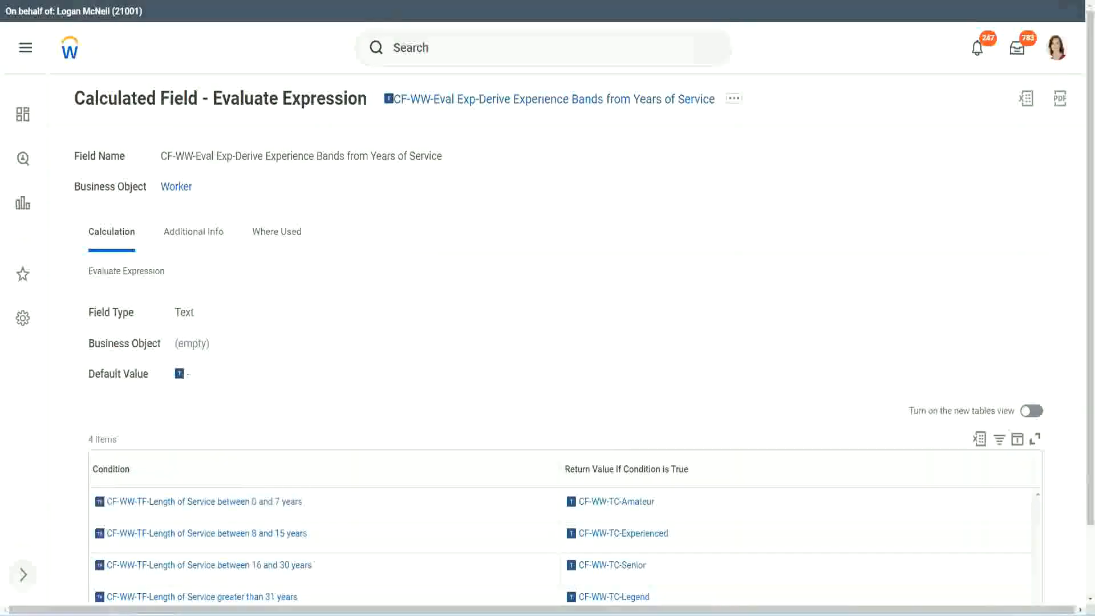
{"action": "key", "text": "alt+Tab"}
{"action": "left_click", "coordinate": [275, 472]}
{"action": "key", "text": "ctrl+v"}
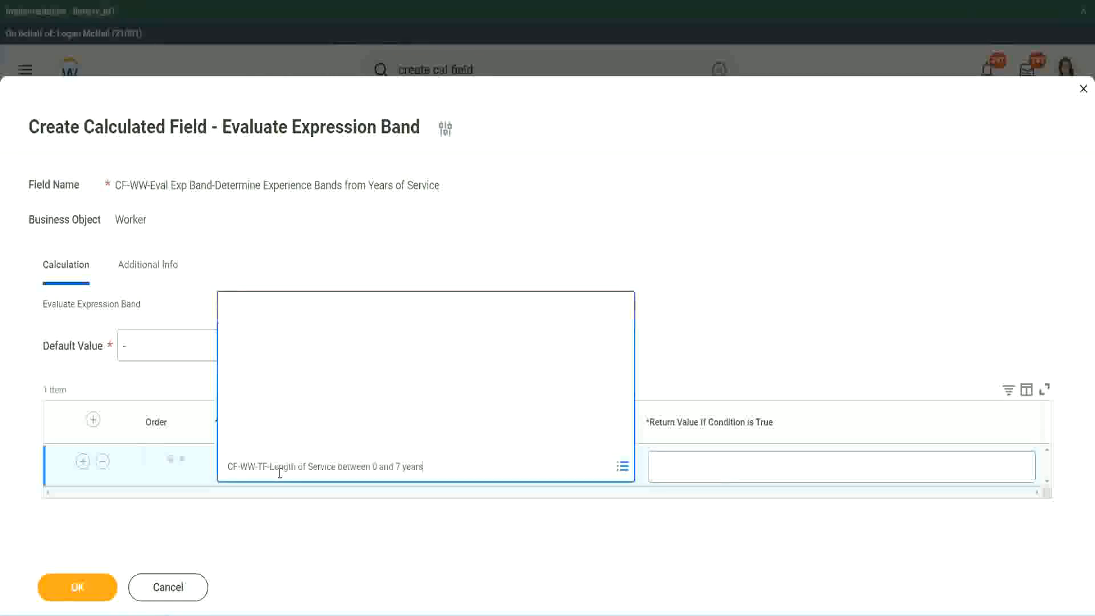
{"action": "key", "text": "Return"}
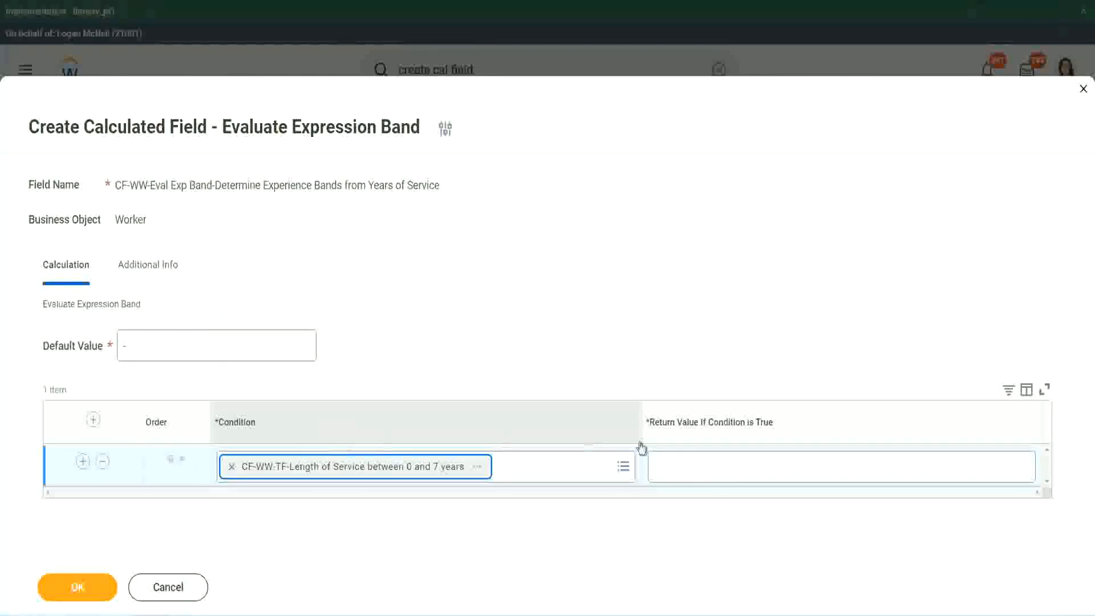
{"action": "left_click", "coordinate": [692, 456]}
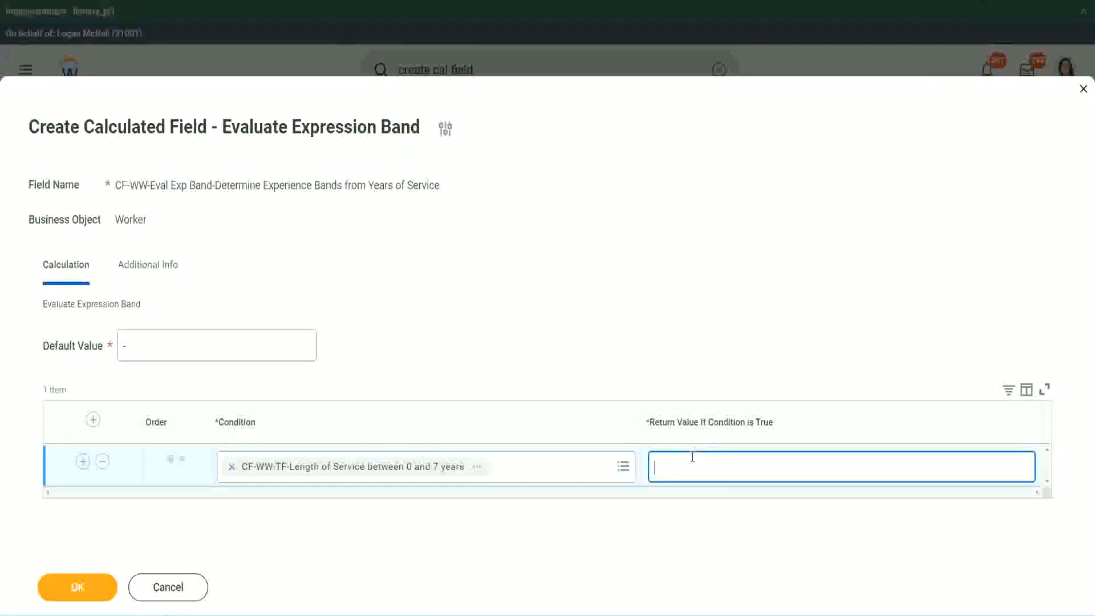
{"action": "type", "text": "Amateur"}
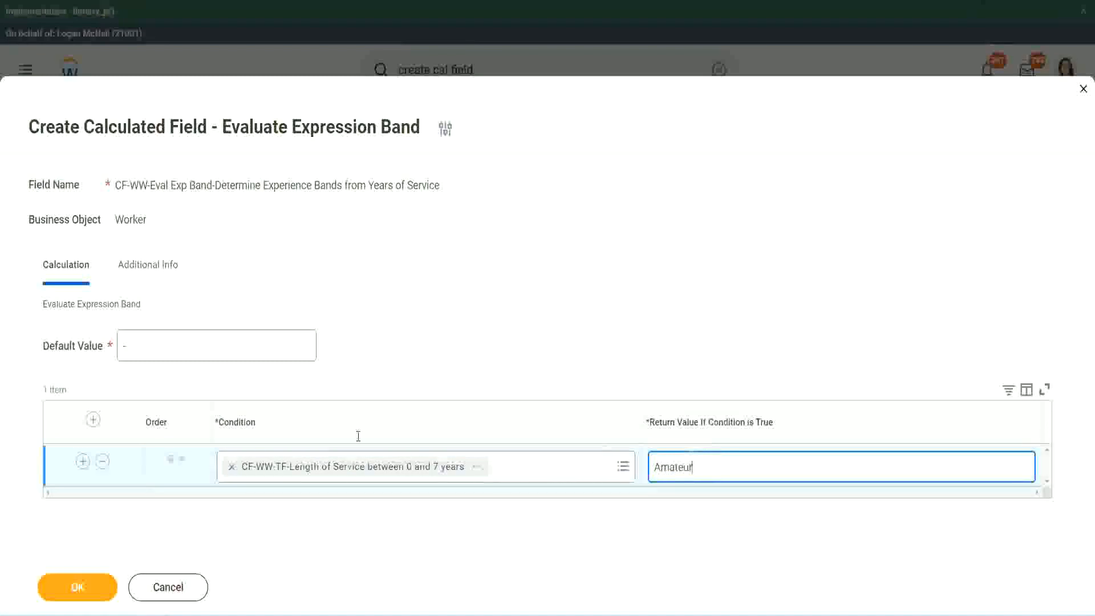
Add three more empty condition rows below the Amateur row.
{"action": "left_click", "coordinate": [82, 461]}
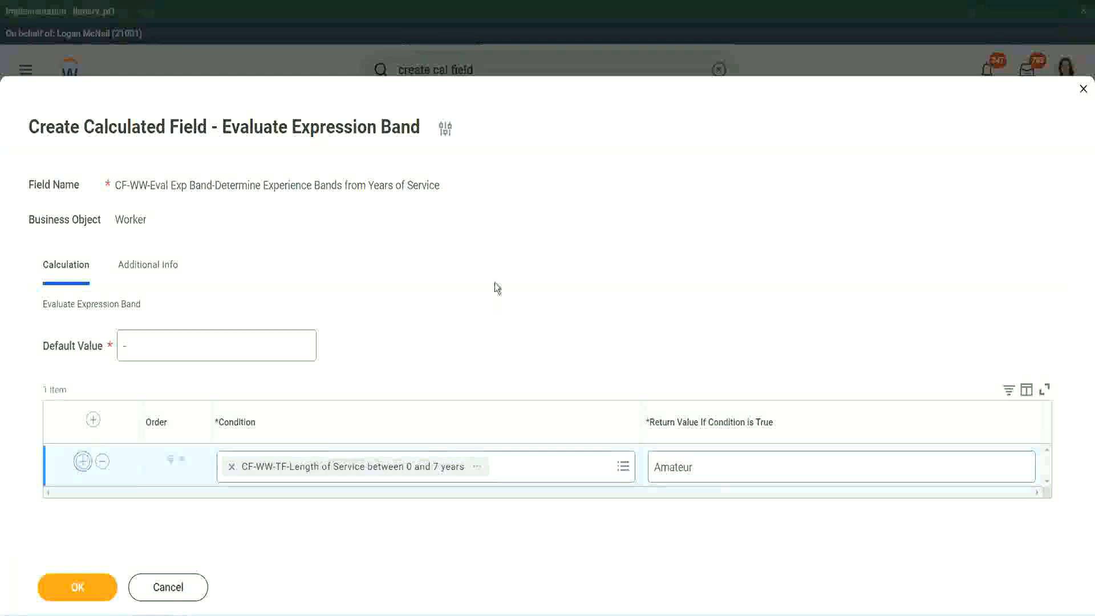
{"action": "left_click", "coordinate": [82, 503]}
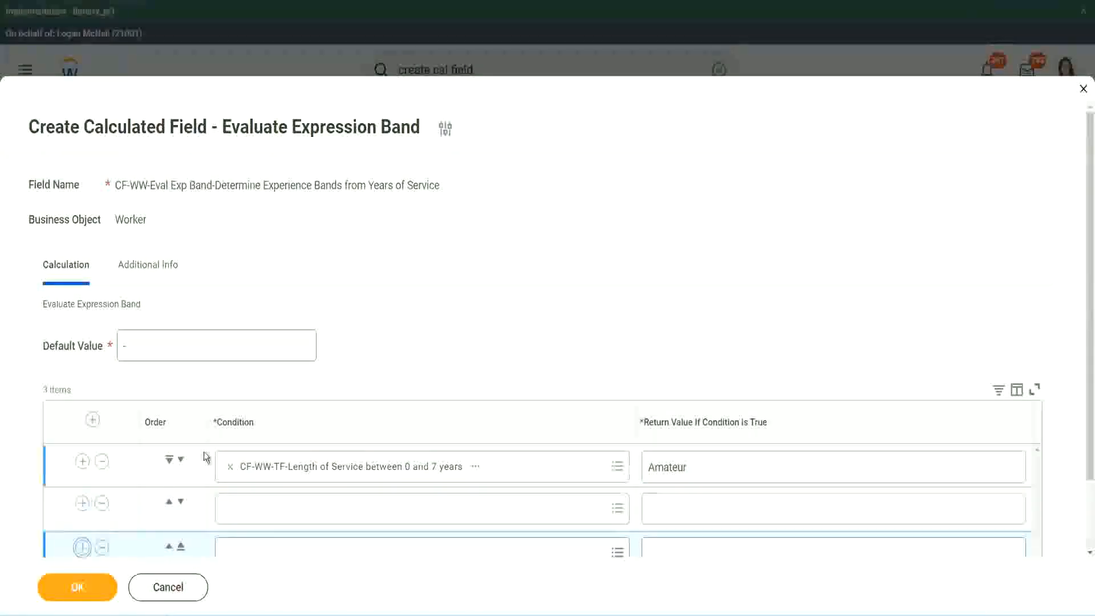
{"action": "scroll", "coordinate": [203, 452], "scroll_direction": "down", "scroll_amount": 2}
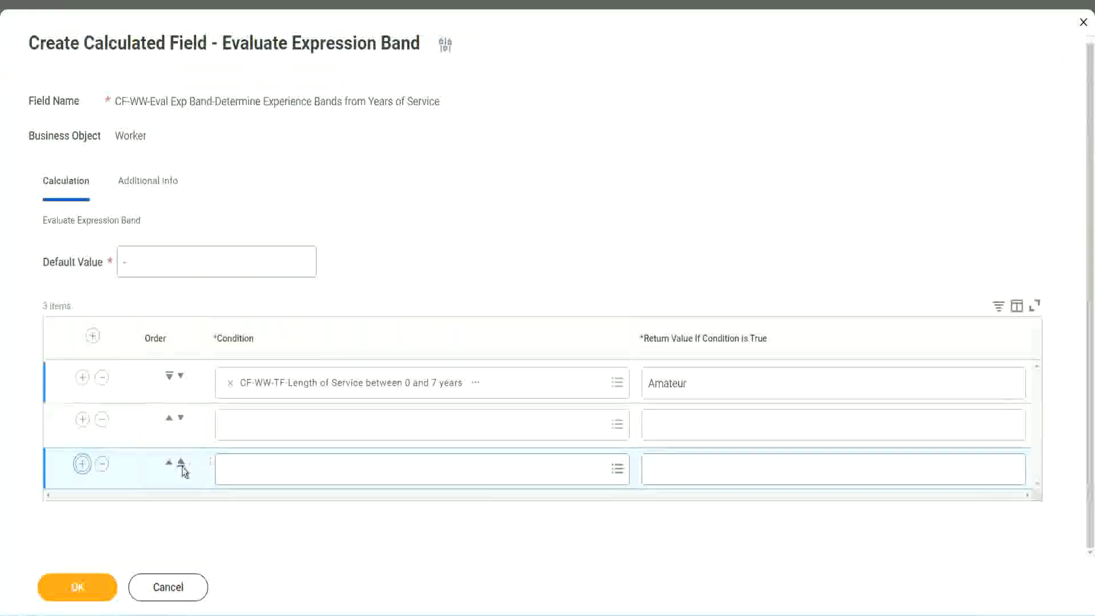
{"action": "left_click", "coordinate": [82, 464]}
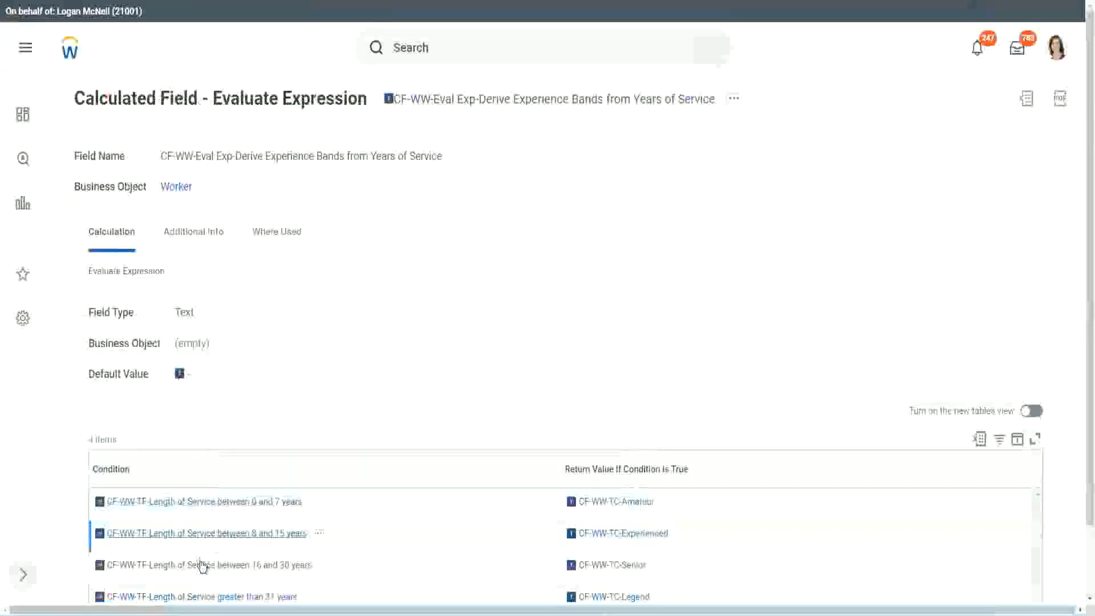
Enter the copied condition CF-WW-TF-Length of Service between 16 and 30 years in the second row and move that row down to third place.
{"action": "right_click", "coordinate": [203, 564]}
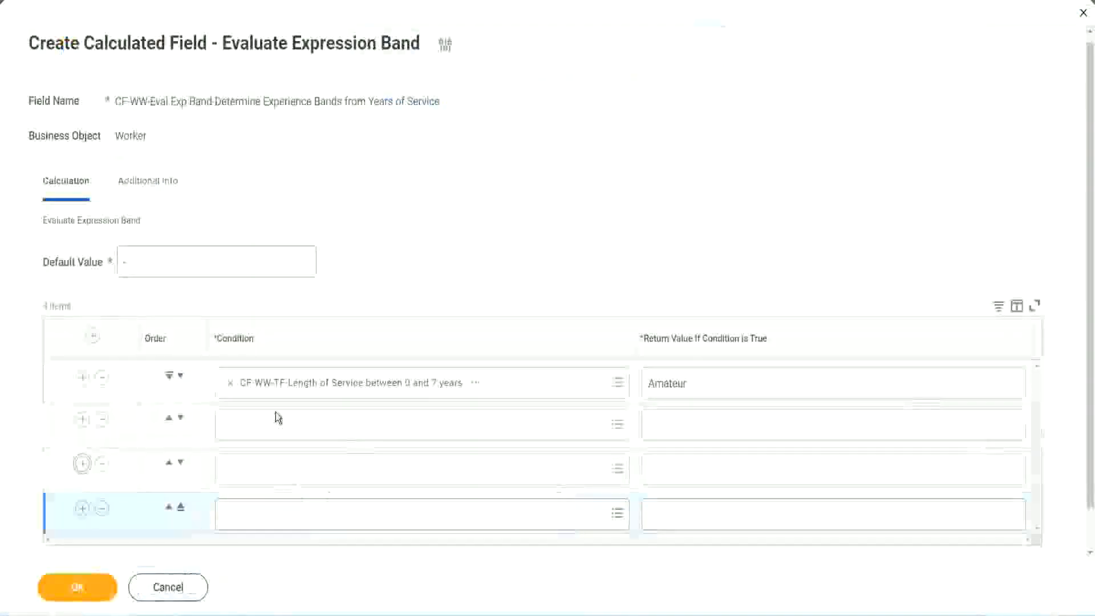
{"action": "left_click", "coordinate": [280, 422]}
{"action": "key", "text": "ctrl+v"}
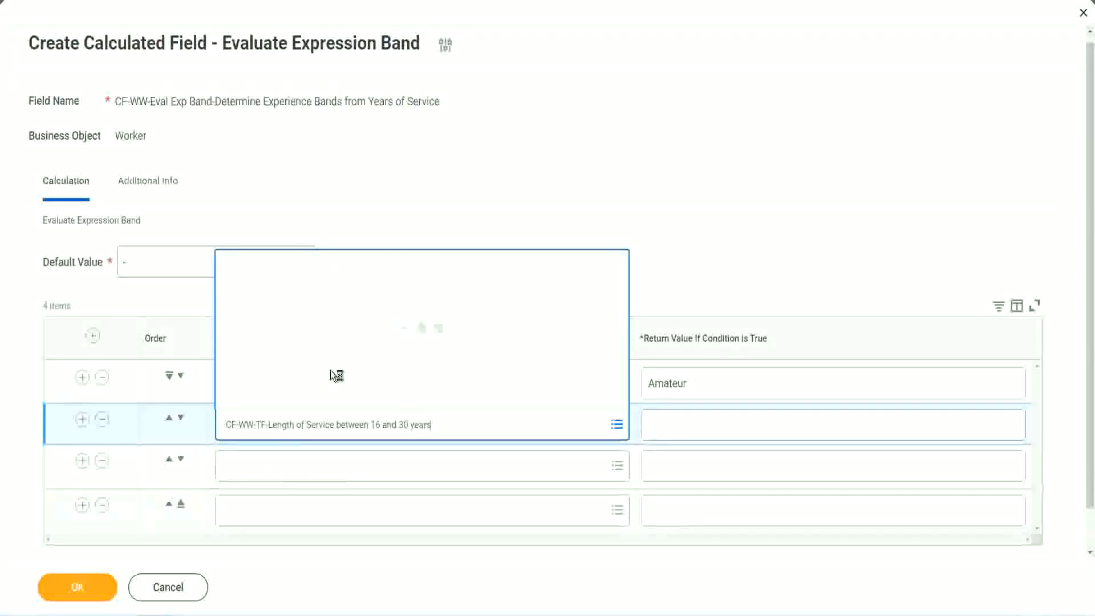
{"action": "left_click", "coordinate": [180, 418]}
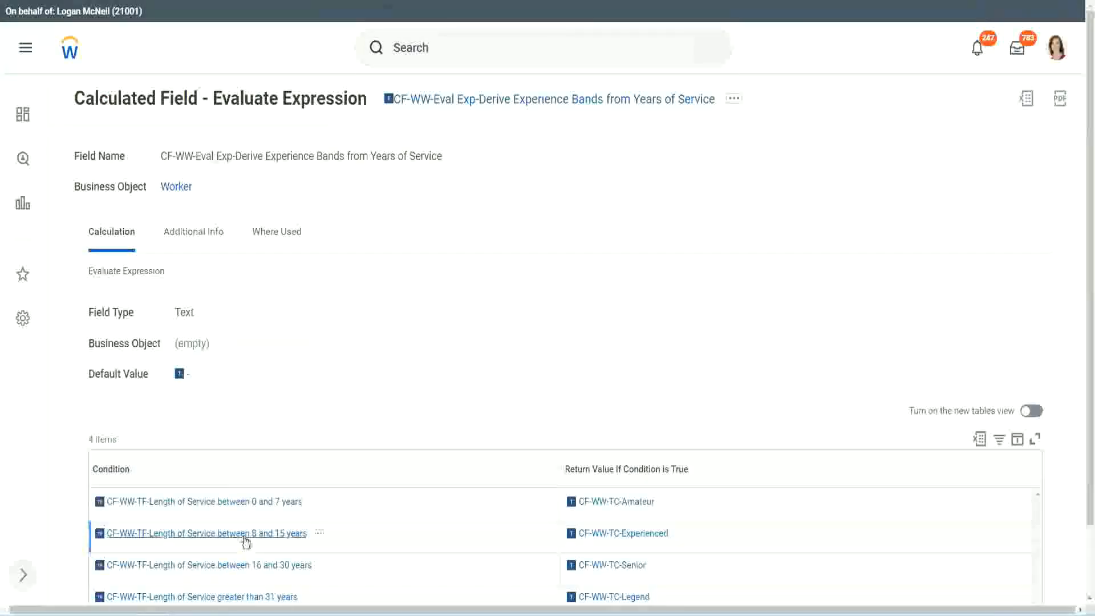
Copy the 8 to 15 years condition name and enter CF-WW-TF-Length of Service between 8 and 15 years as the second row's condition.
{"action": "right_click", "coordinate": [246, 542]}
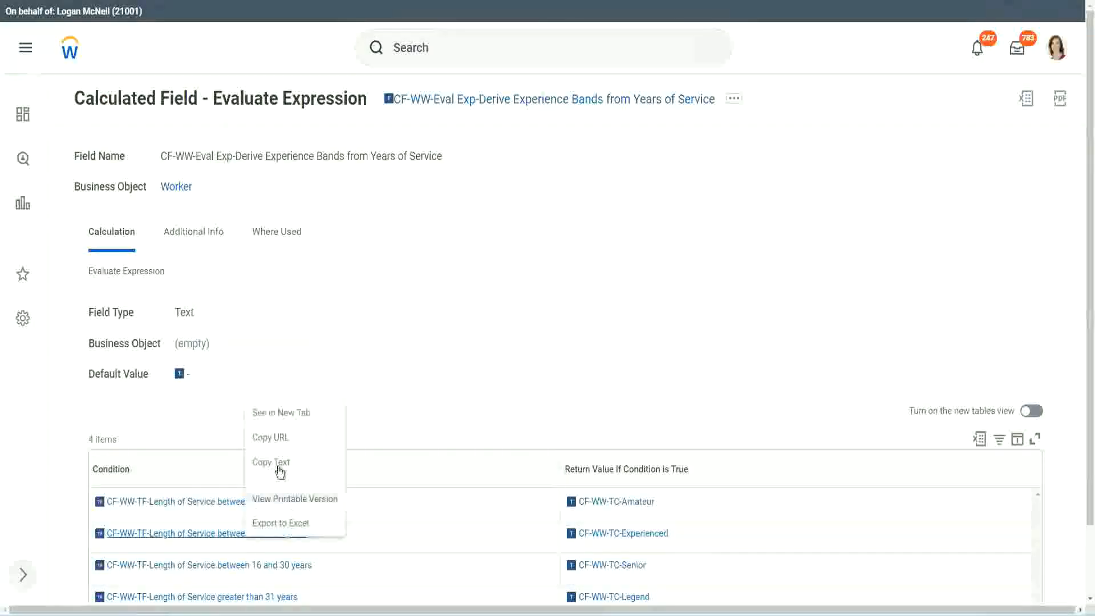
{"action": "left_click", "coordinate": [251, 463]}
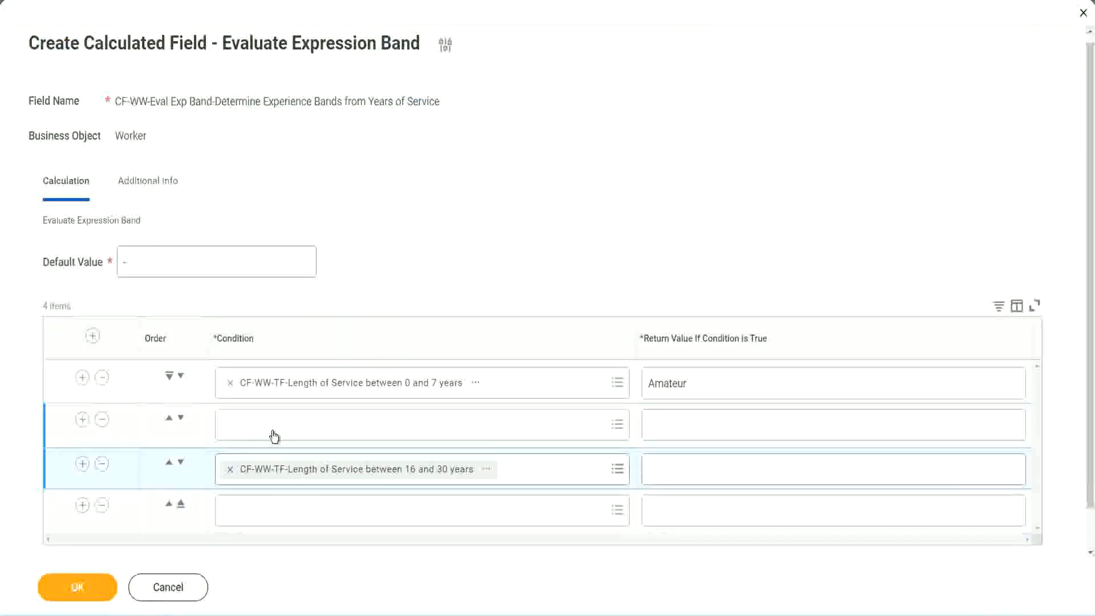
{"action": "left_click", "coordinate": [273, 436]}
{"action": "type", "text": "CF-WW-TF-Length of Service between 8 and 15 years"}
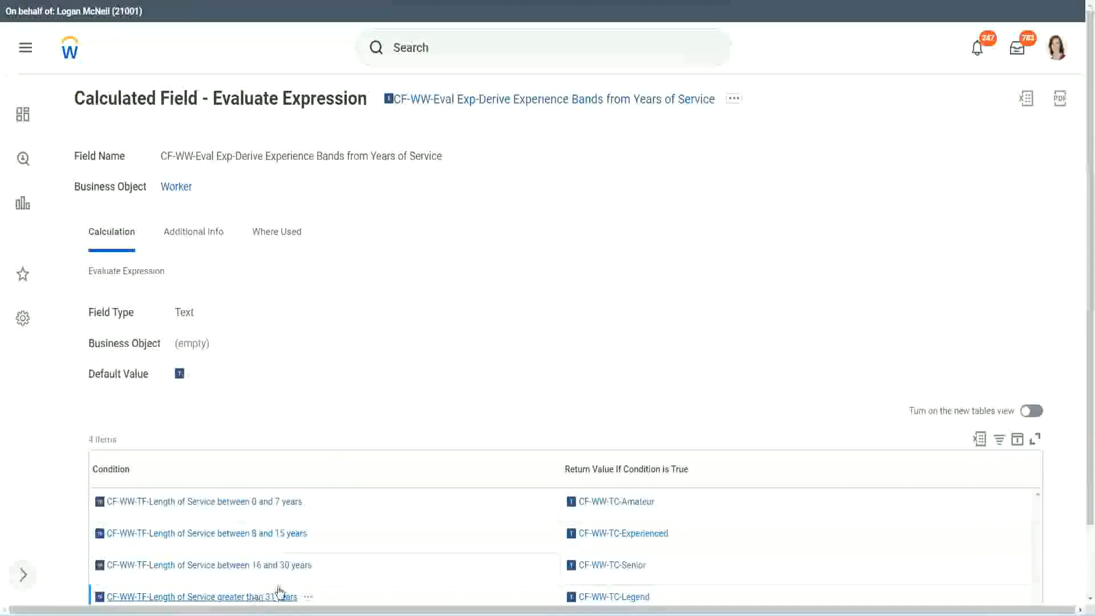
Copy the condition CF-WW-TF-Length of Service greater than 31 years into the fourth row and set its return value to Legend.
{"action": "right_click", "coordinate": [279, 593]}
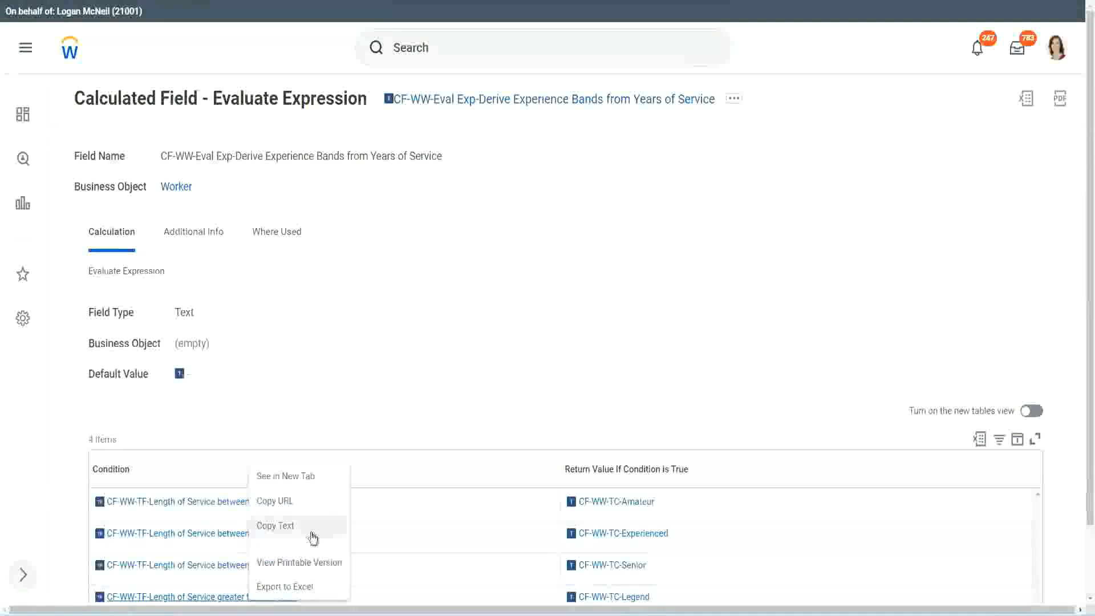
{"action": "left_click", "coordinate": [312, 528]}
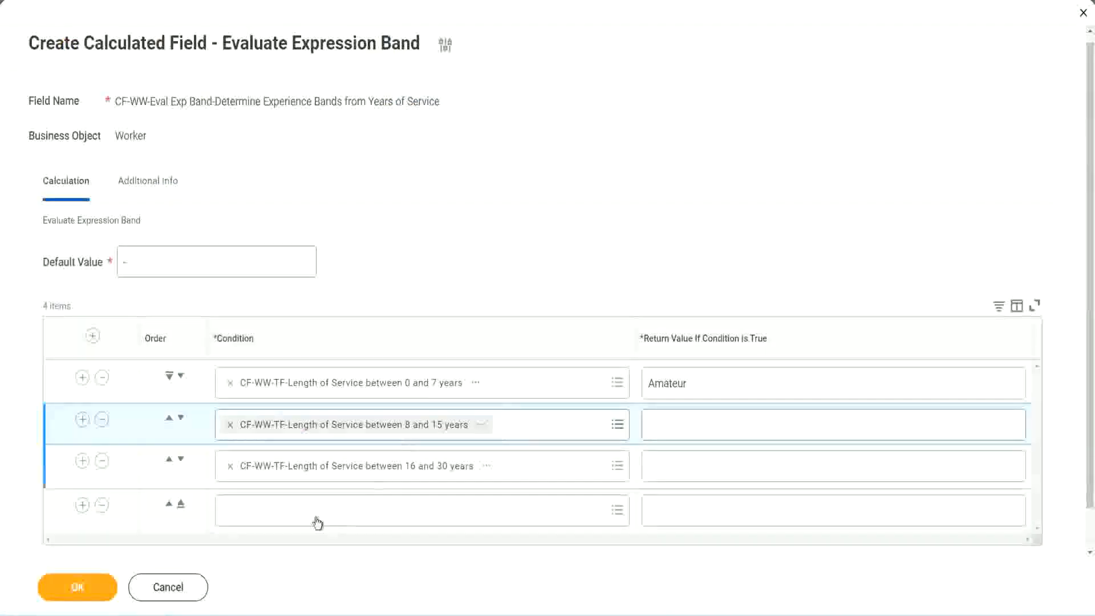
{"action": "key", "text": "ctrl+v"}
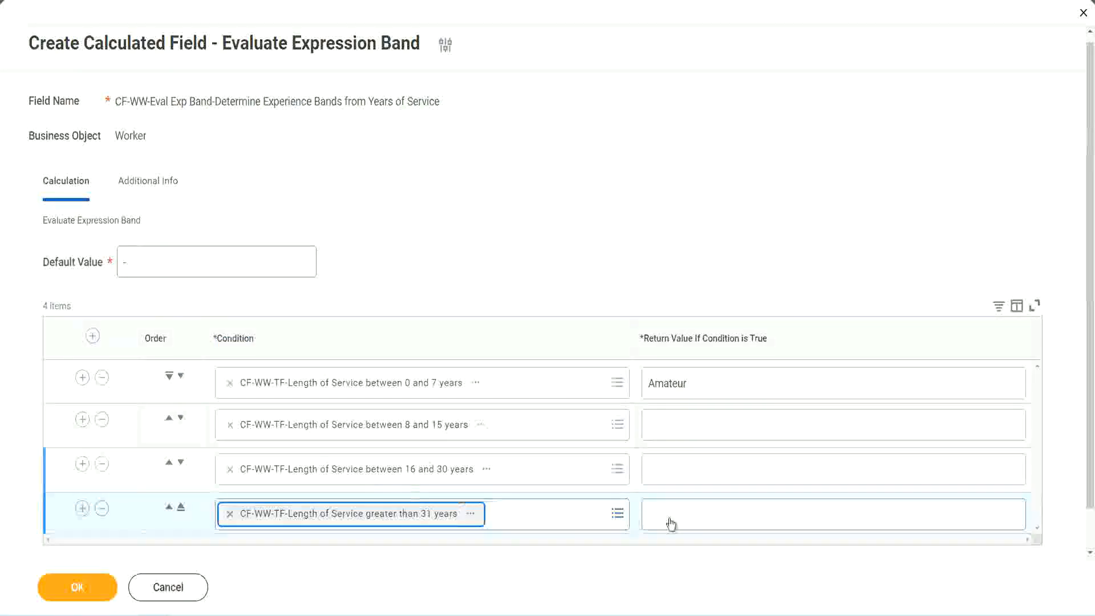
{"action": "left_click", "coordinate": [719, 513]}
{"action": "type", "text": "Le"}
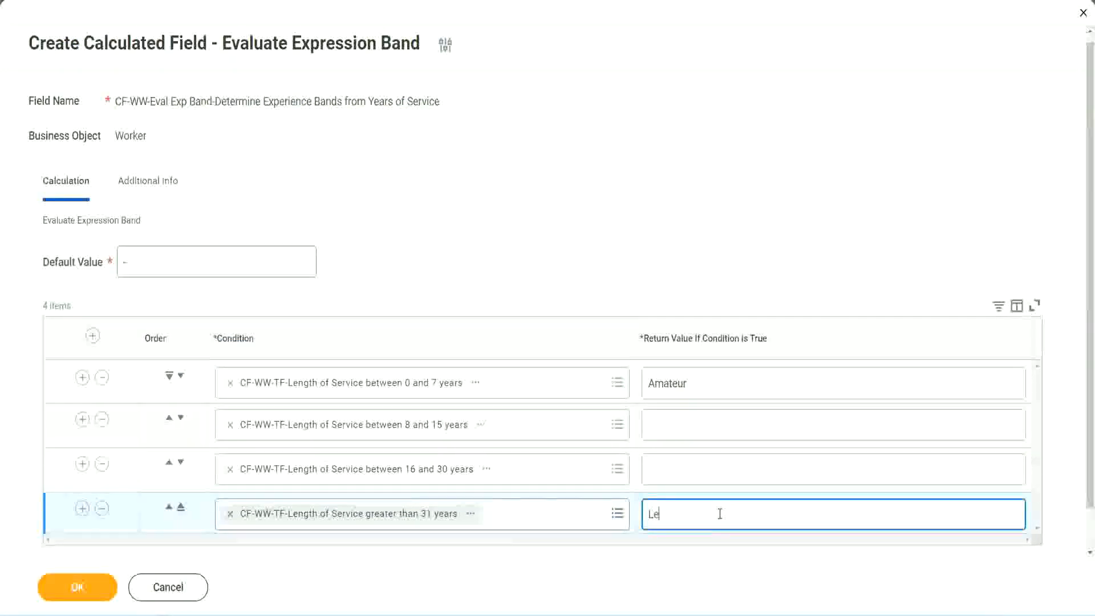
{"action": "type", "text": "gend"}
Set the return values to Senior for 16 to 30 years and Experienced for 8 to 15 years, and save the calculated field.
{"action": "left_click", "coordinate": [673, 467]}
{"action": "type", "text": "Senior"}
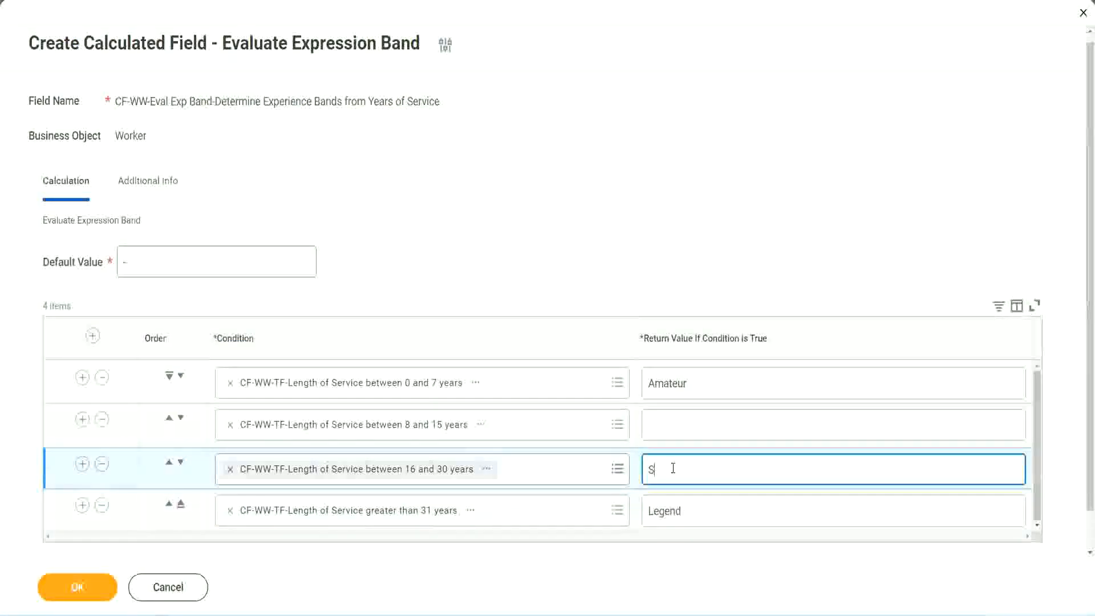
{"action": "left_click", "coordinate": [690, 426]}
{"action": "type", "text": "Ex"}
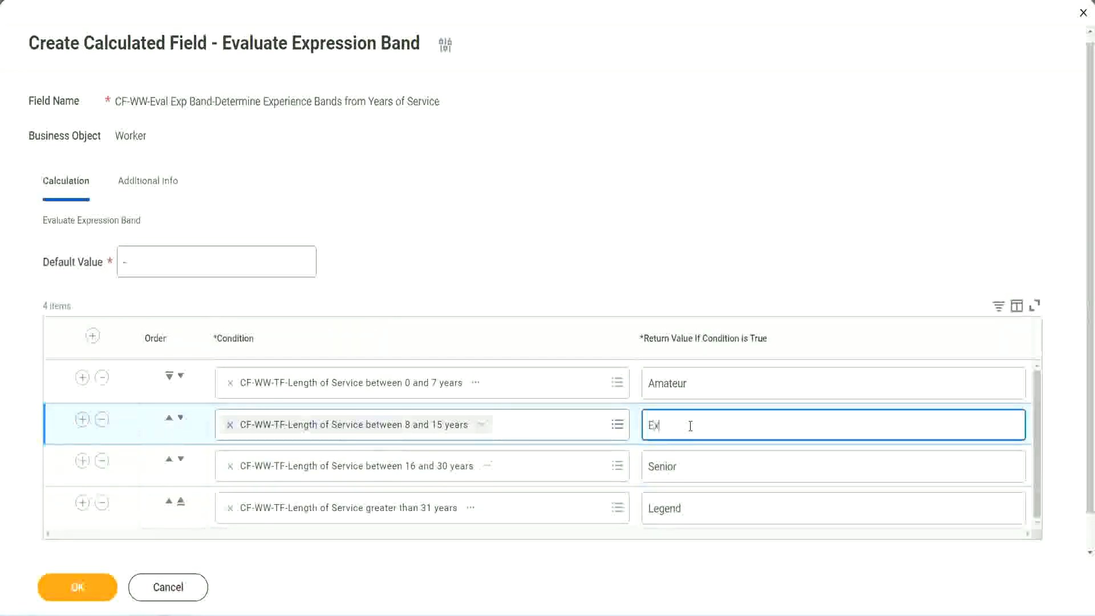
{"action": "type", "text": "perienced"}
{"action": "left_click", "coordinate": [77, 587]}
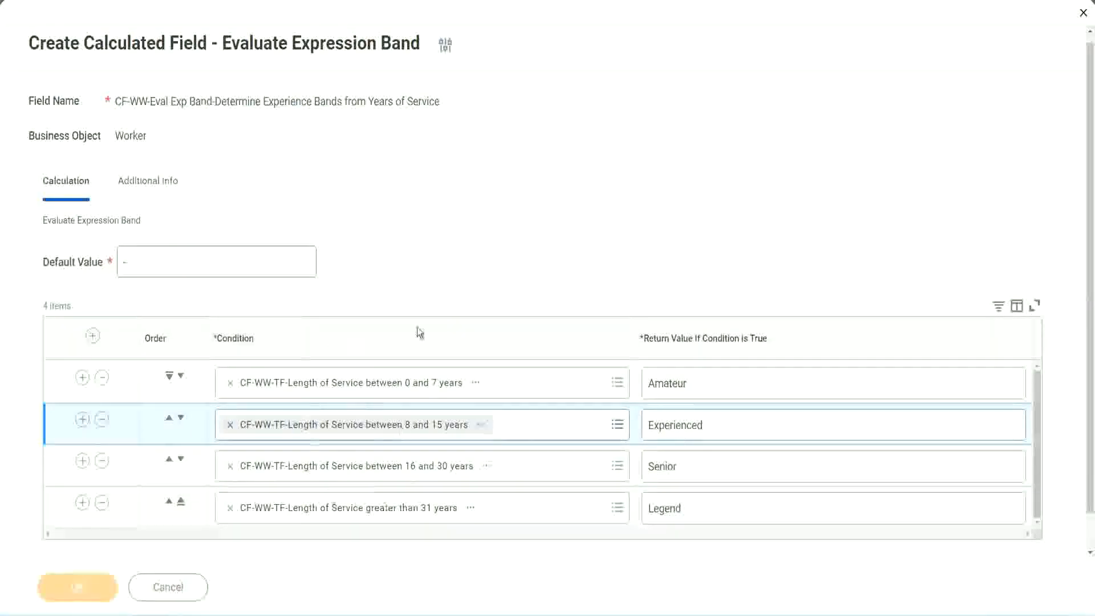
Check the return value assigned to each length of service condition in the saved calculated field.
{"action": "scroll", "coordinate": [375, 350], "scroll_direction": "down", "scroll_amount": 3}
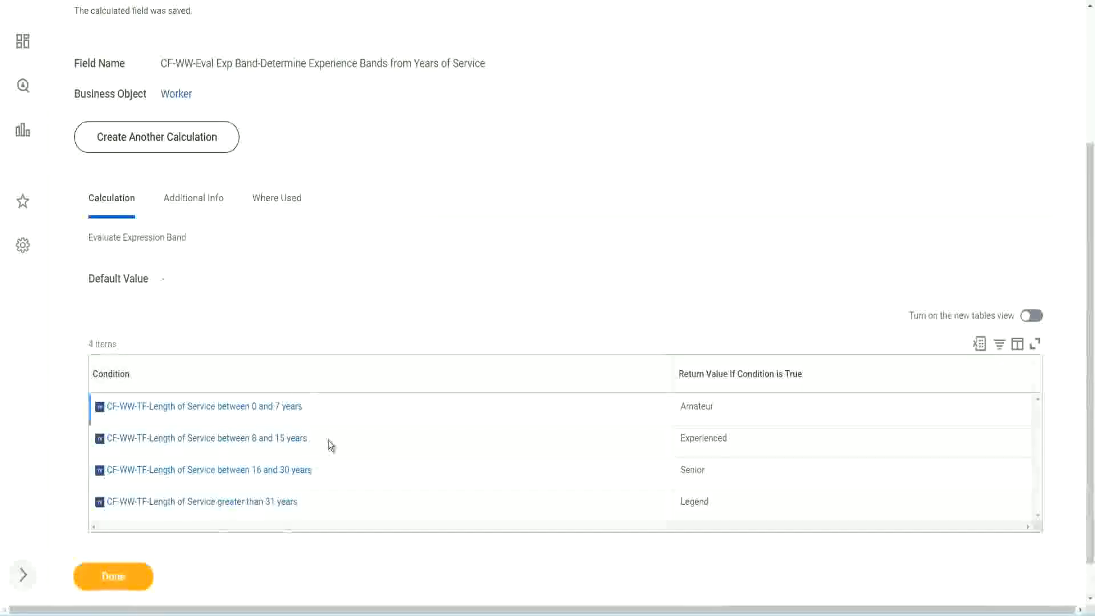
{"action": "double_click", "coordinate": [702, 403]}
{"action": "double_click", "coordinate": [692, 439]}
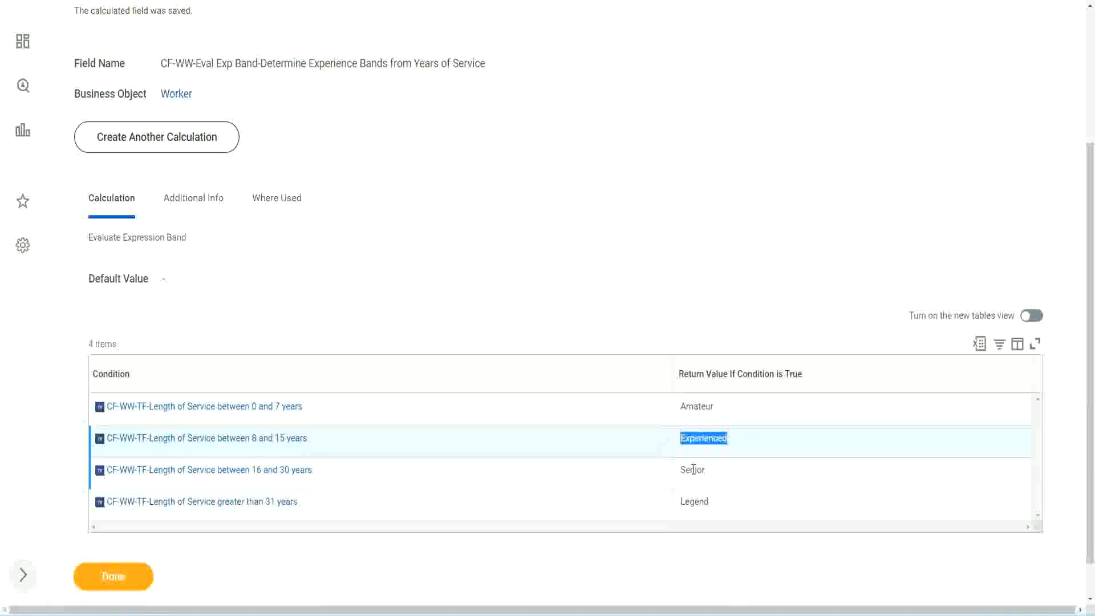
{"action": "double_click", "coordinate": [693, 469]}
{"action": "left_click", "coordinate": [695, 504]}
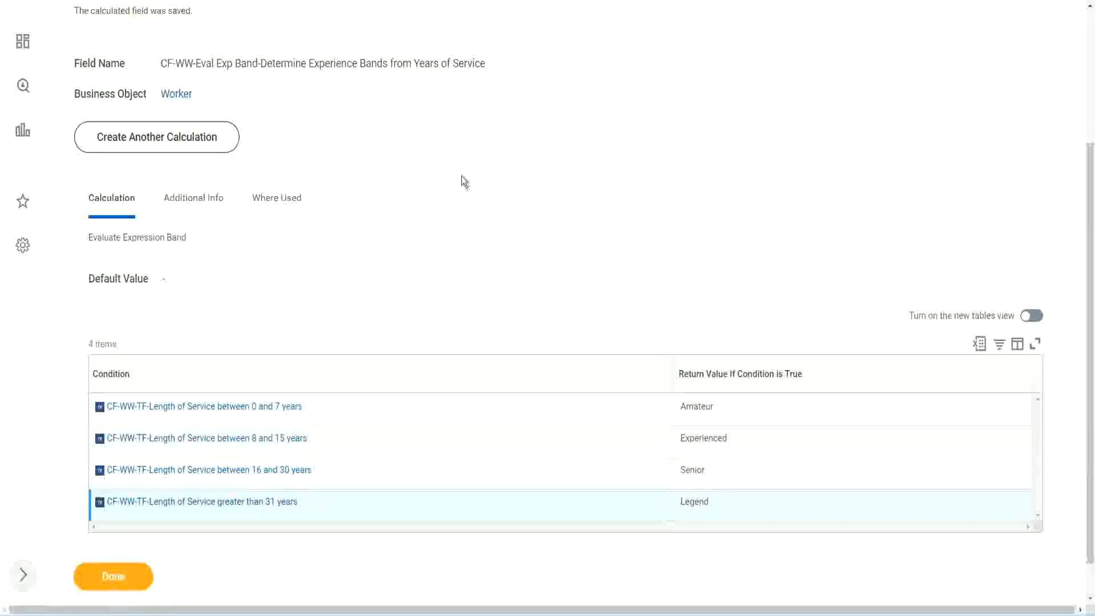
Copy the name of the saved Evaluate Expression Band calculated field.
{"action": "scroll", "coordinate": [462, 180], "scroll_direction": "up", "scroll_amount": 4}
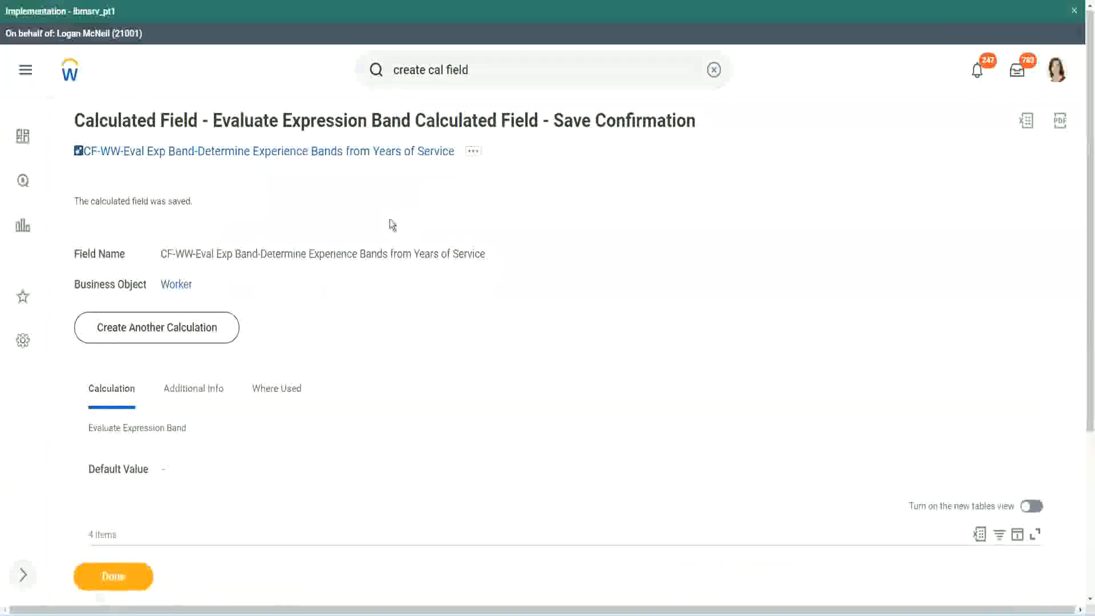
{"action": "right_click", "coordinate": [359, 152]}
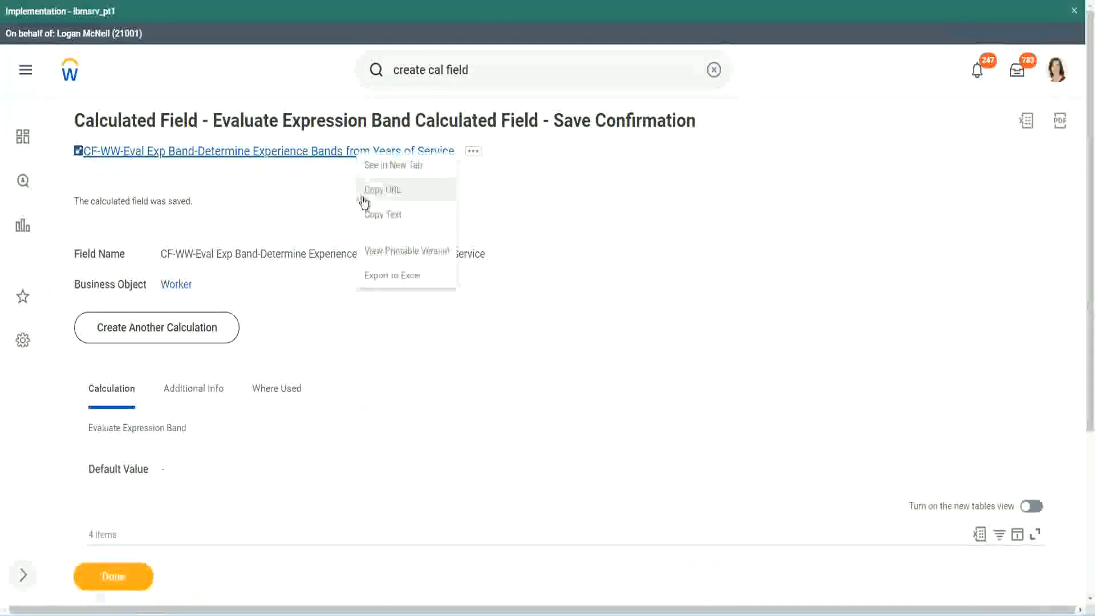
{"action": "left_click", "coordinate": [378, 215]}
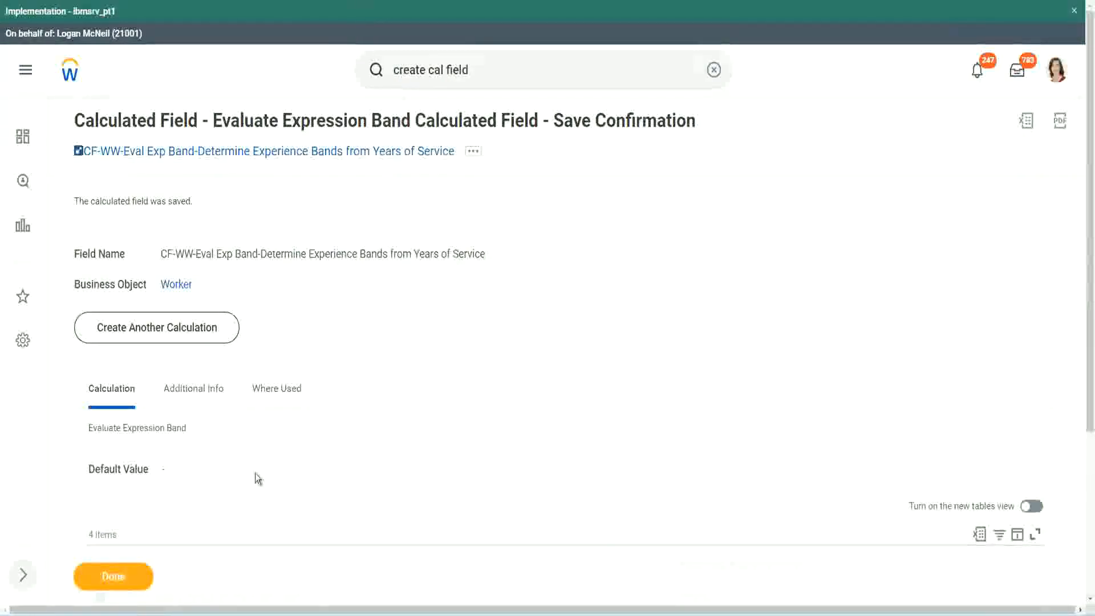
Review the saved band field's default value and conditions alongside the slide of calculated field functions.
{"action": "scroll", "coordinate": [362, 442], "scroll_direction": "down", "scroll_amount": 3}
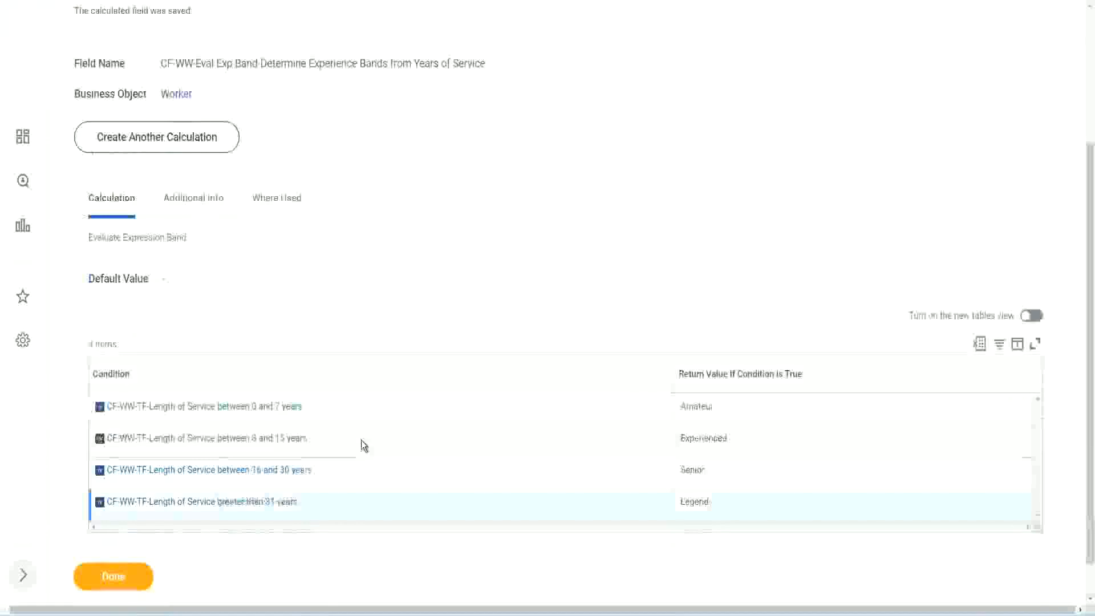
{"action": "scroll", "coordinate": [362, 441], "scroll_direction": "down", "scroll_amount": 1}
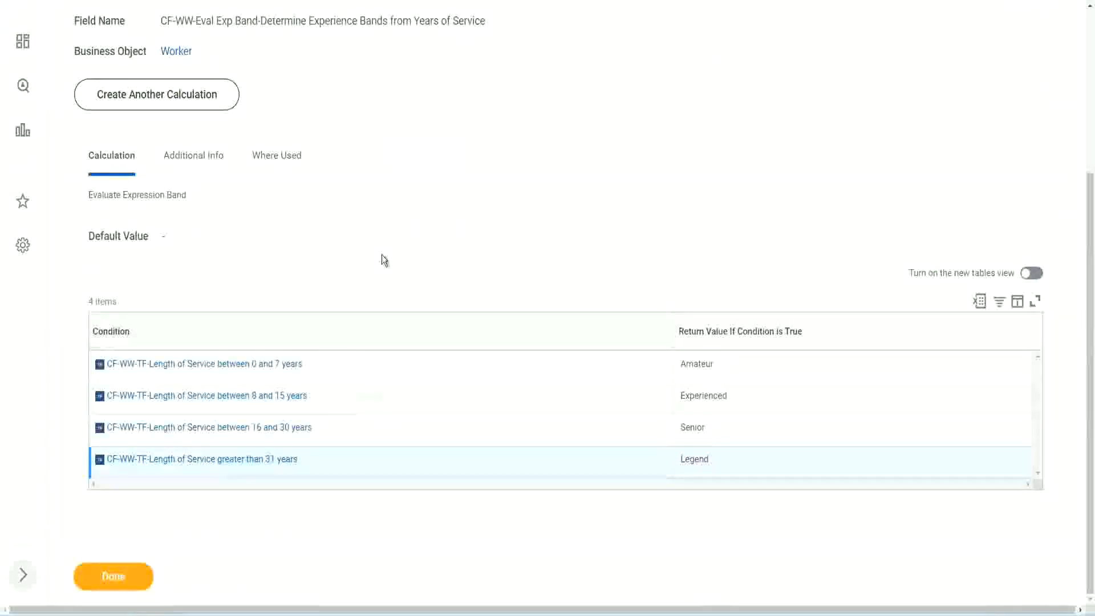
{"action": "scroll", "coordinate": [382, 255], "scroll_direction": "up", "scroll_amount": 2}
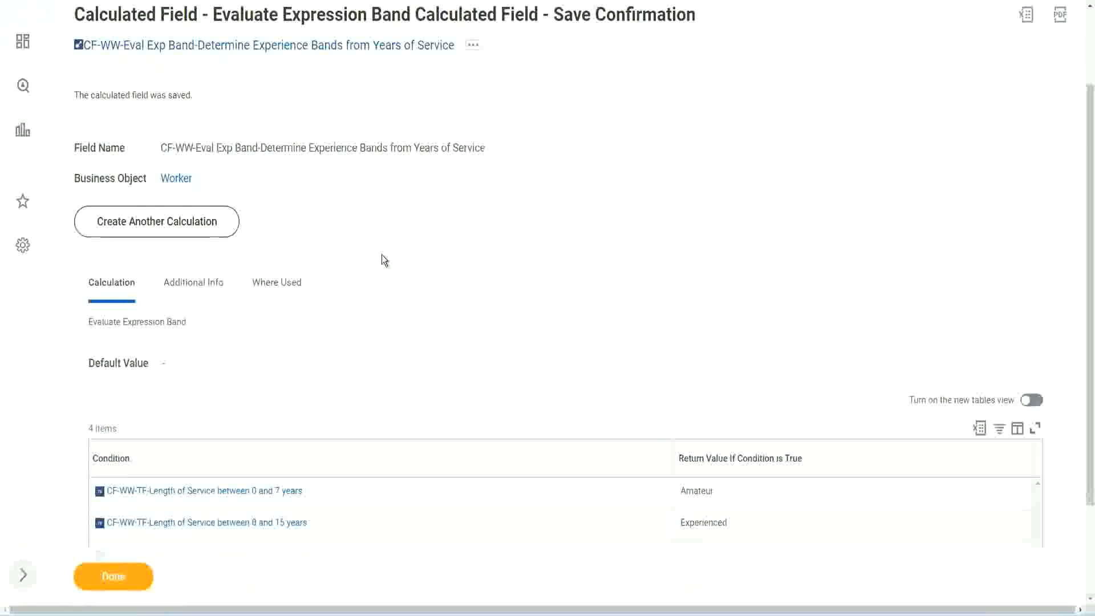
{"action": "scroll", "coordinate": [382, 255], "scroll_direction": "down", "scroll_amount": 2}
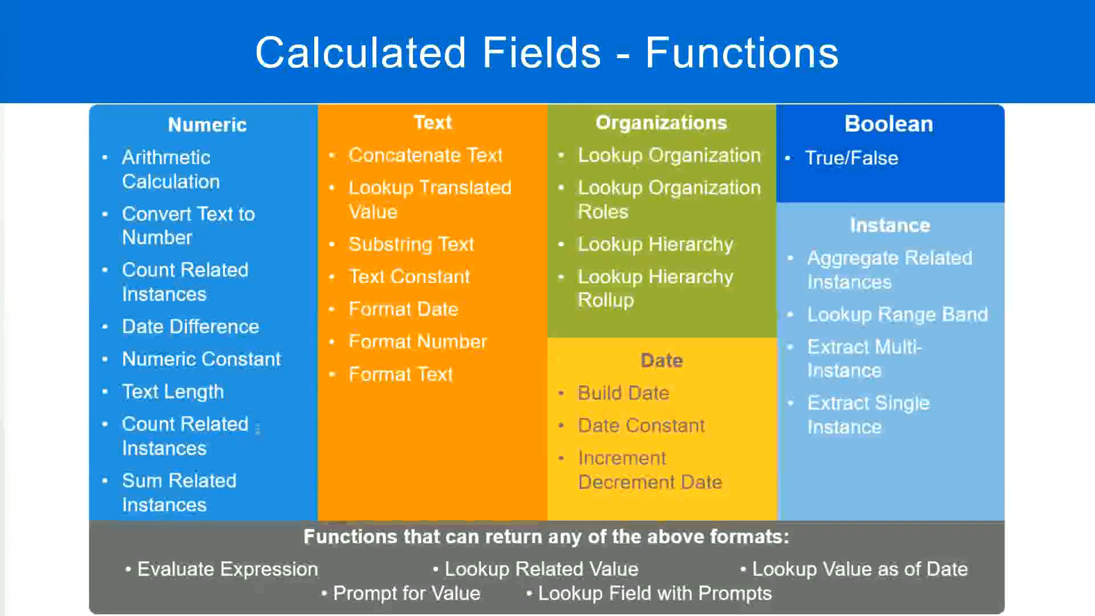
{"action": "key", "text": "alt+Tab"}
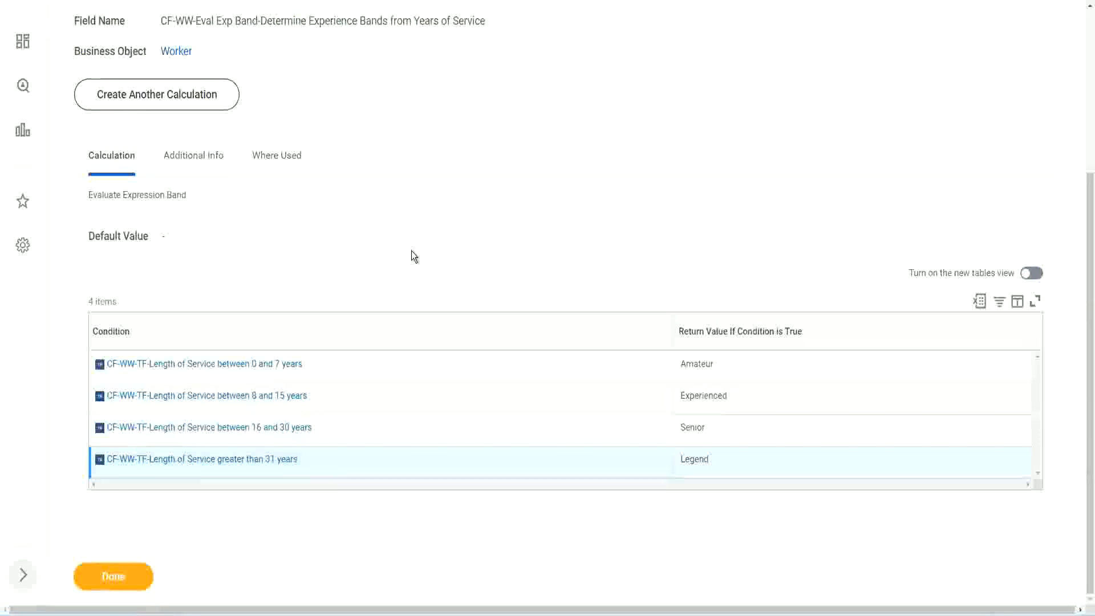
{"action": "scroll", "coordinate": [414, 256], "scroll_direction": "up", "scroll_amount": 1}
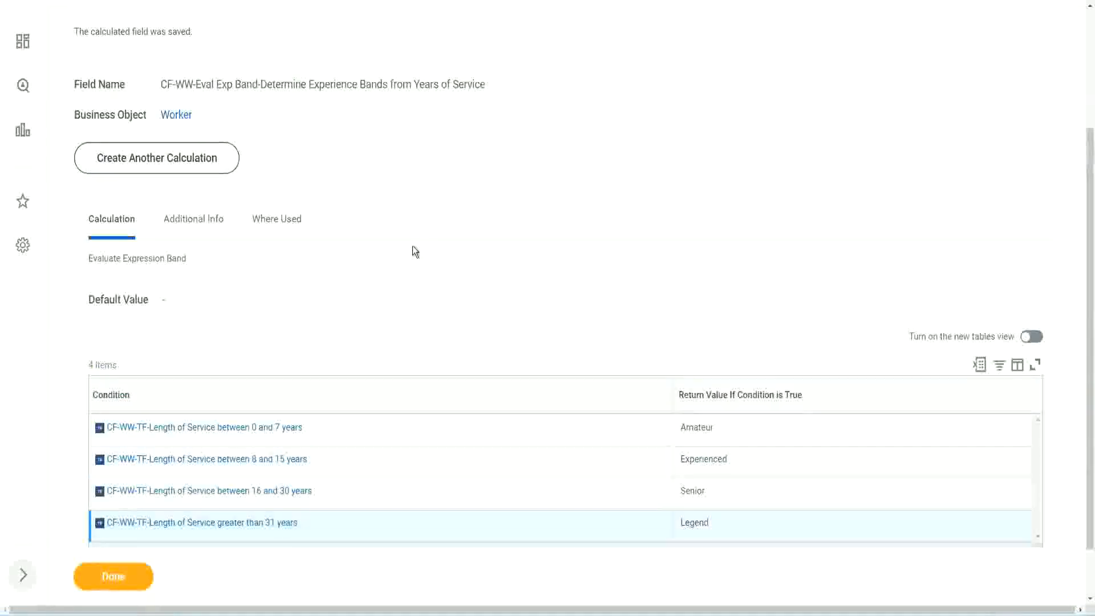
{"action": "scroll", "coordinate": [412, 246], "scroll_direction": "up", "scroll_amount": 3}
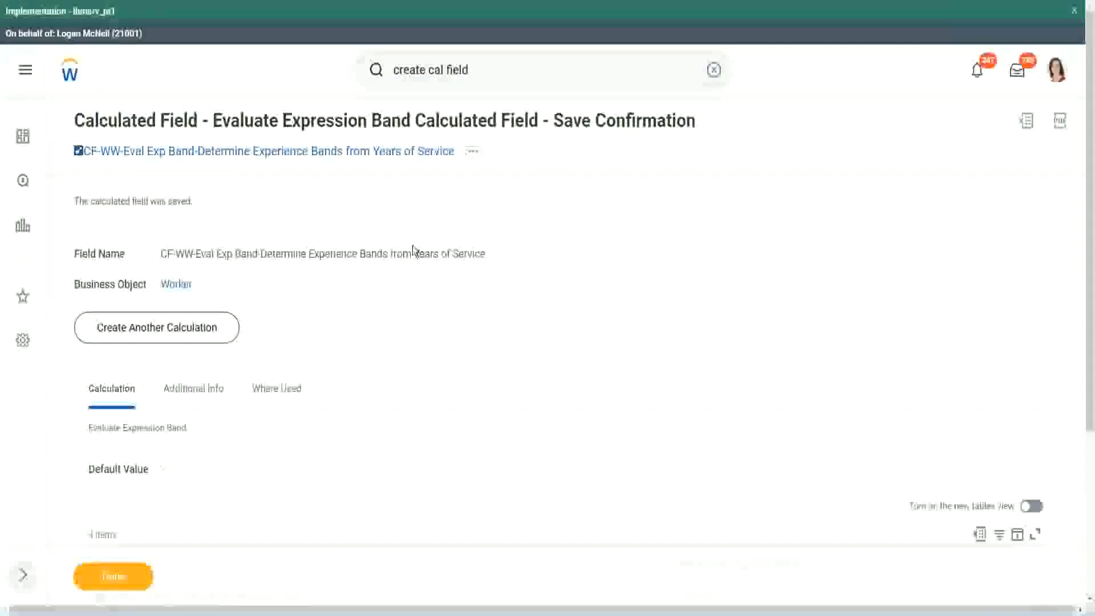
{"action": "scroll", "coordinate": [412, 251], "scroll_direction": "down", "scroll_amount": 4}
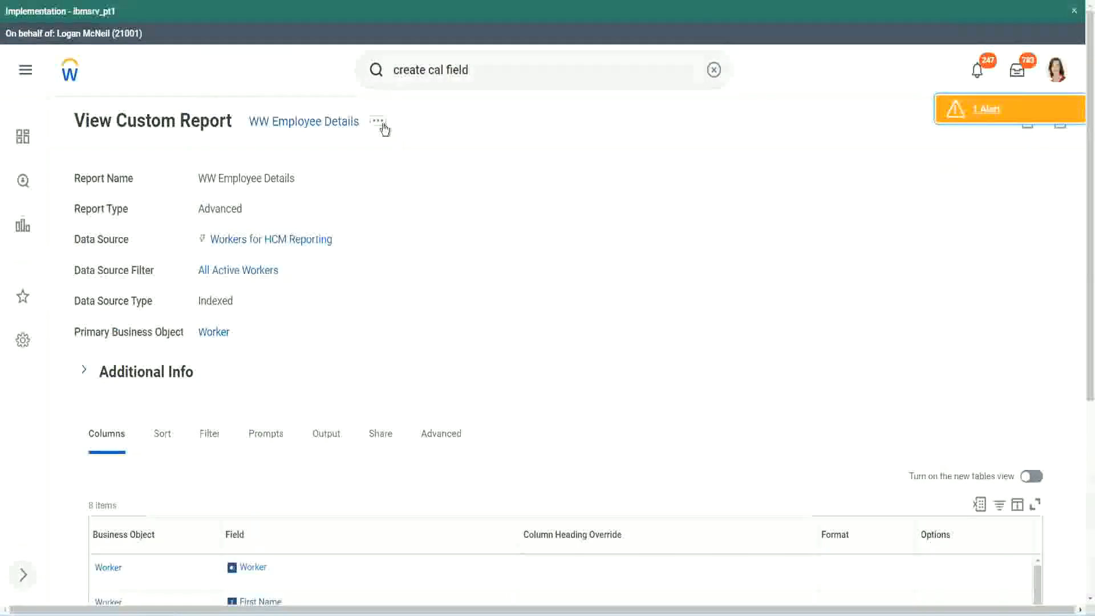
Open the WW Employee Details custom report for editing.
{"action": "left_click", "coordinate": [378, 120]}
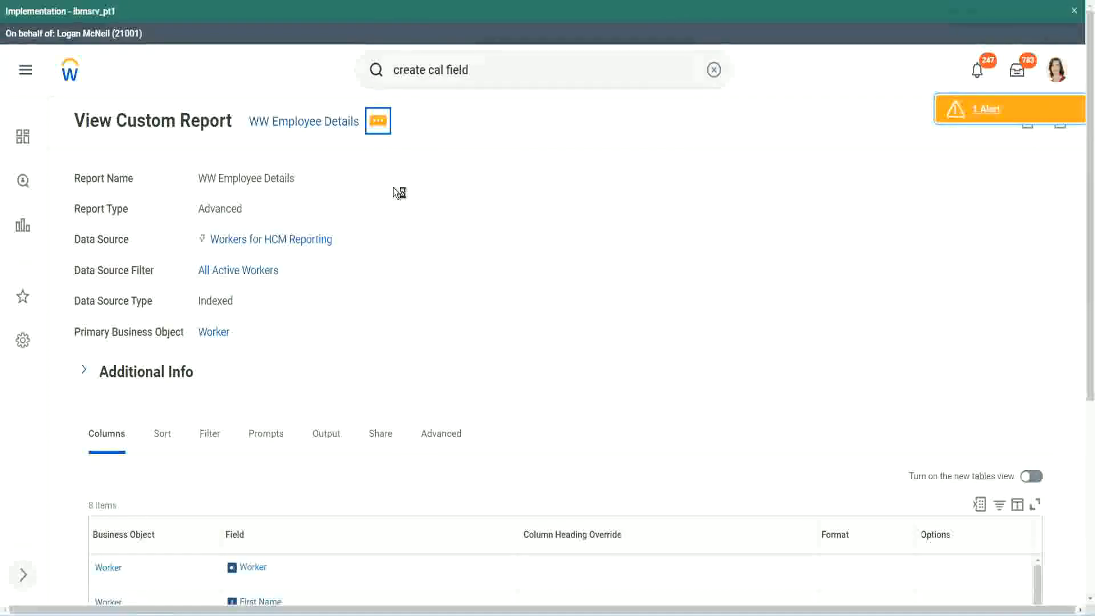
{"action": "mouse_move", "coordinate": [444, 186]}
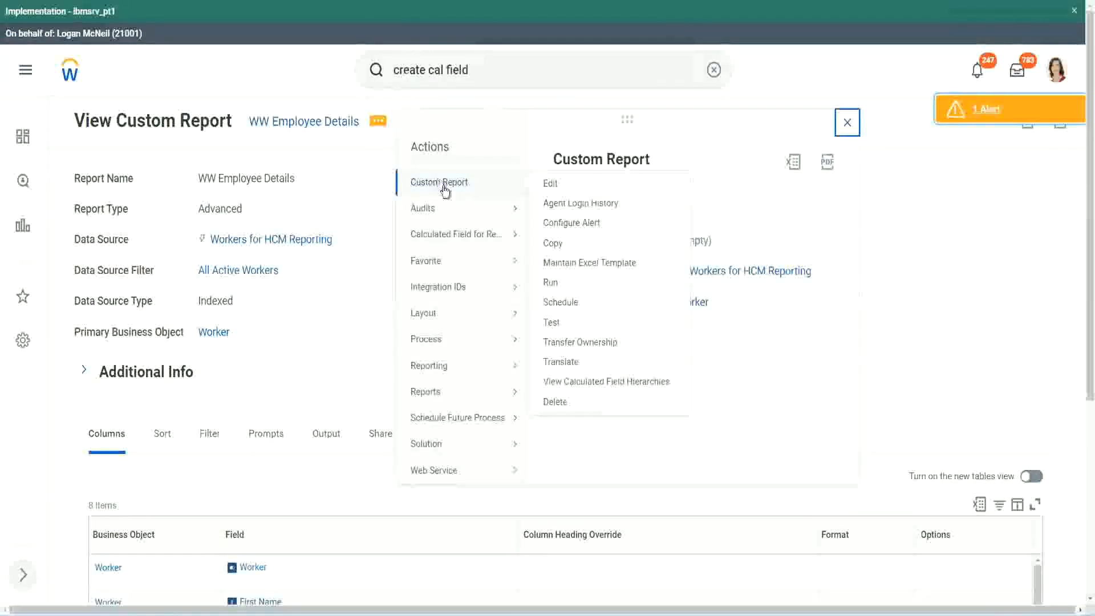
{"action": "left_click", "coordinate": [557, 188]}
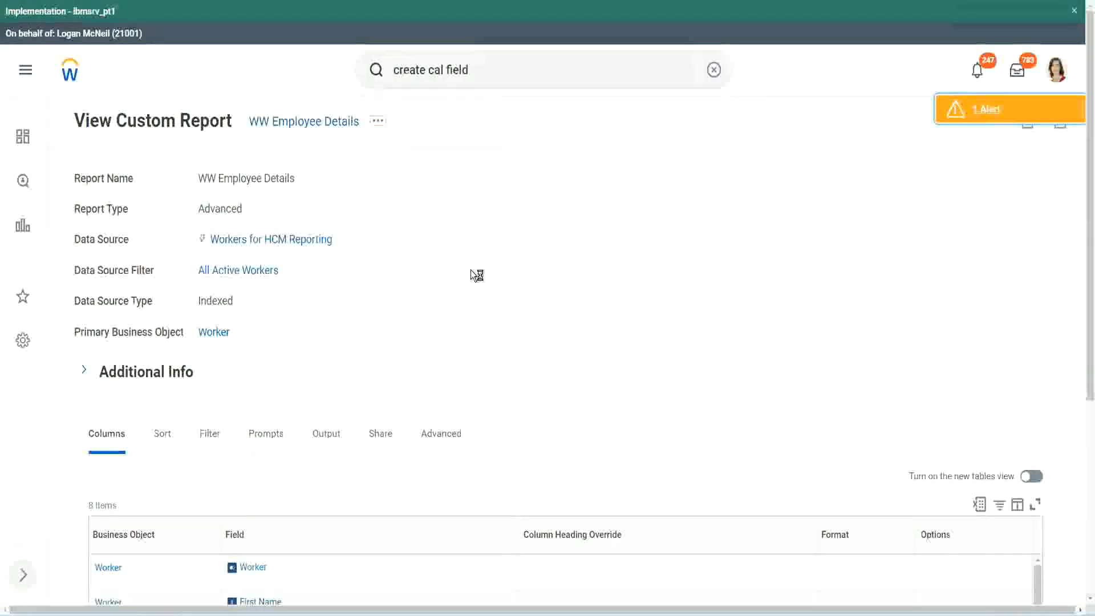
{"action": "scroll", "coordinate": [471, 269], "scroll_direction": "down", "scroll_amount": 1}
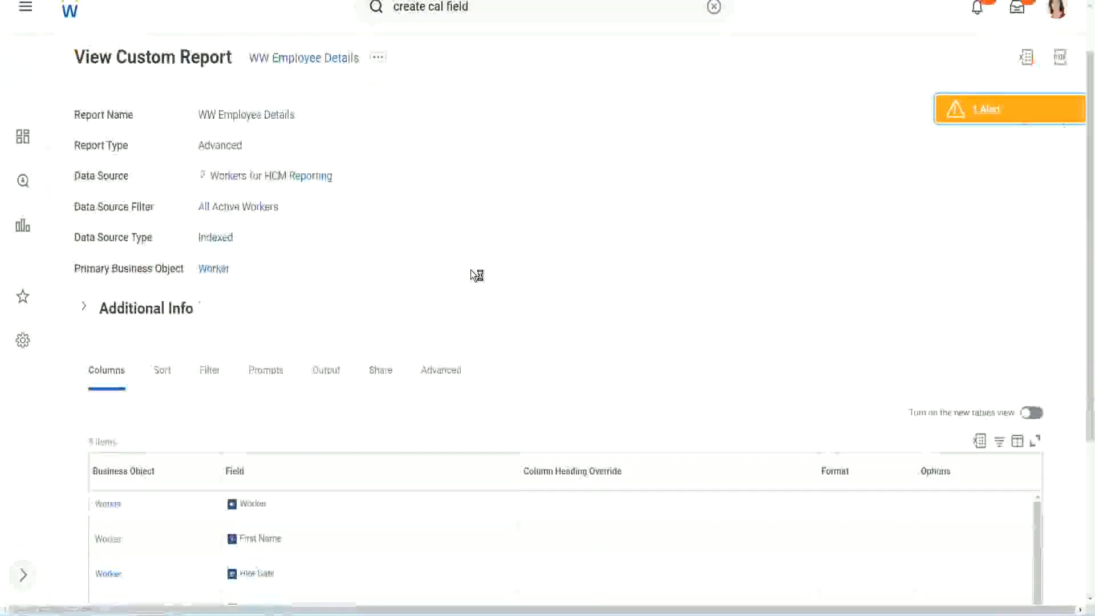
{"action": "scroll", "coordinate": [471, 270], "scroll_direction": "down", "scroll_amount": 4}
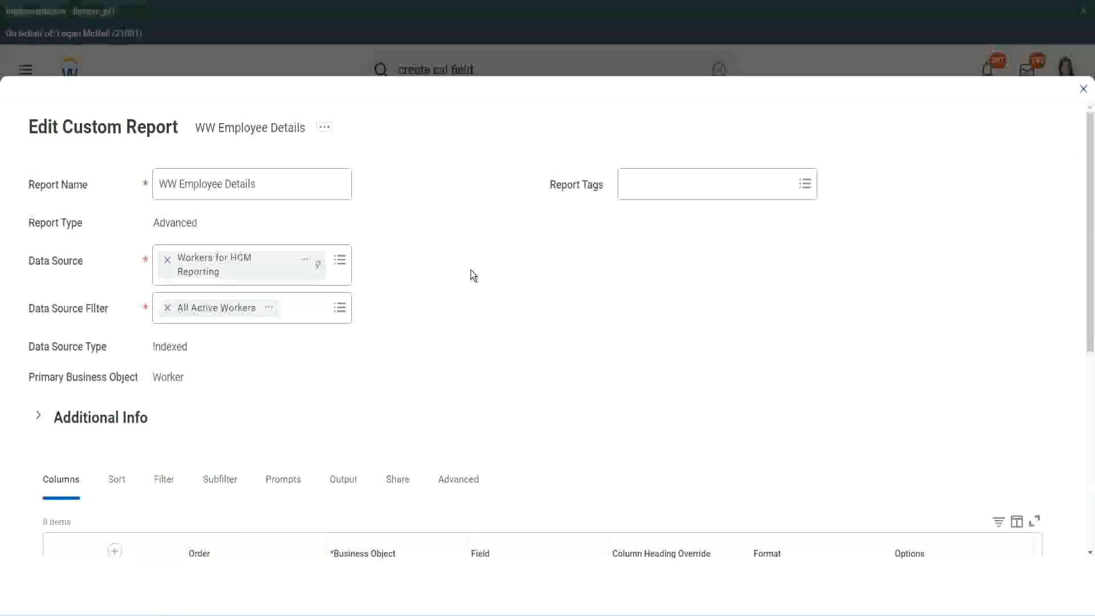
Add a new Worker column row below the Experience Bands row in the report's columns.
{"action": "scroll", "coordinate": [470, 270], "scroll_direction": "down", "scroll_amount": 8}
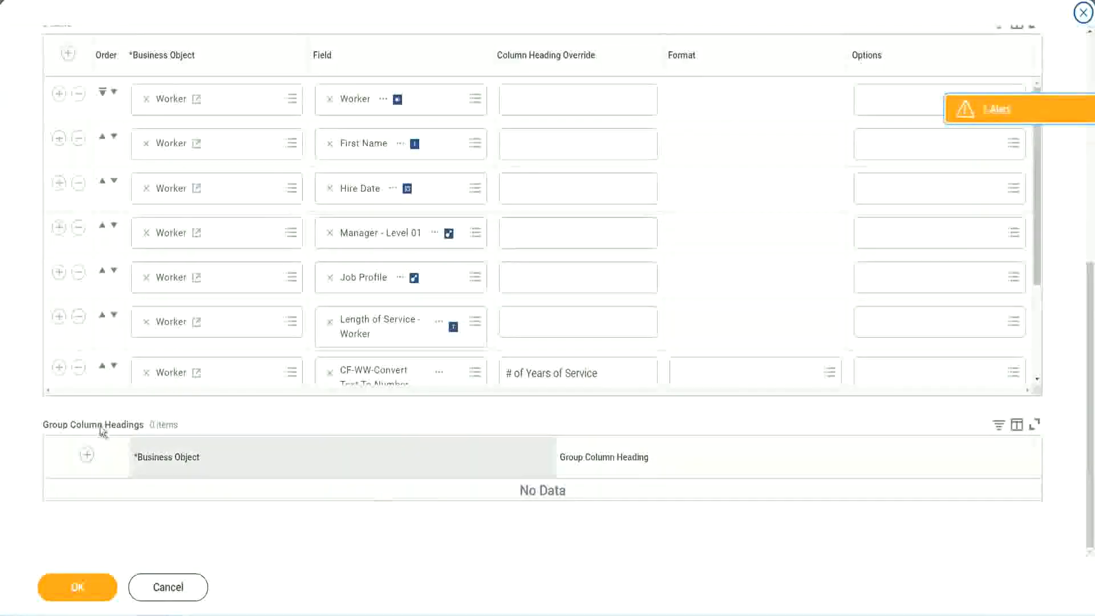
{"action": "scroll", "coordinate": [227, 275], "scroll_direction": "down", "scroll_amount": 3}
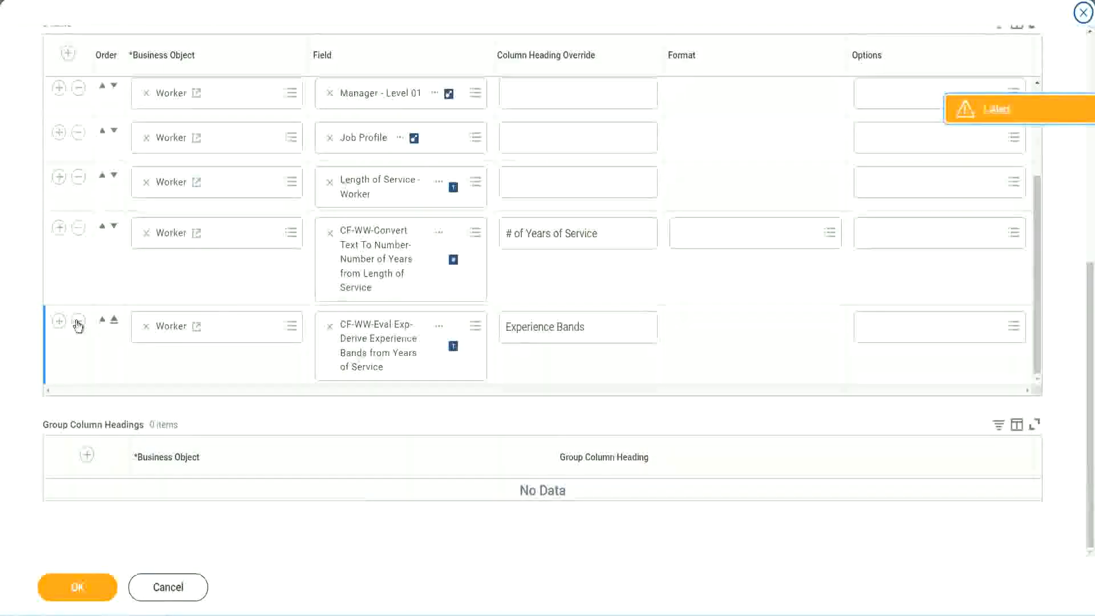
{"action": "left_click", "coordinate": [59, 321]}
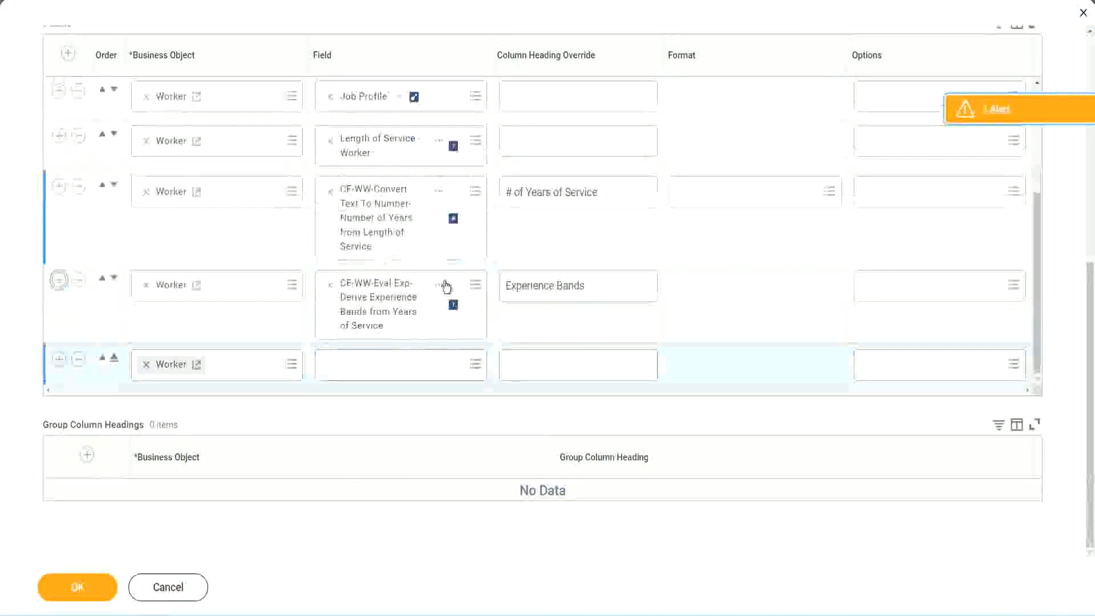
Copy the field name from the Experience Bands row into the new Worker row's field search.
{"action": "right_click", "coordinate": [380, 309]}
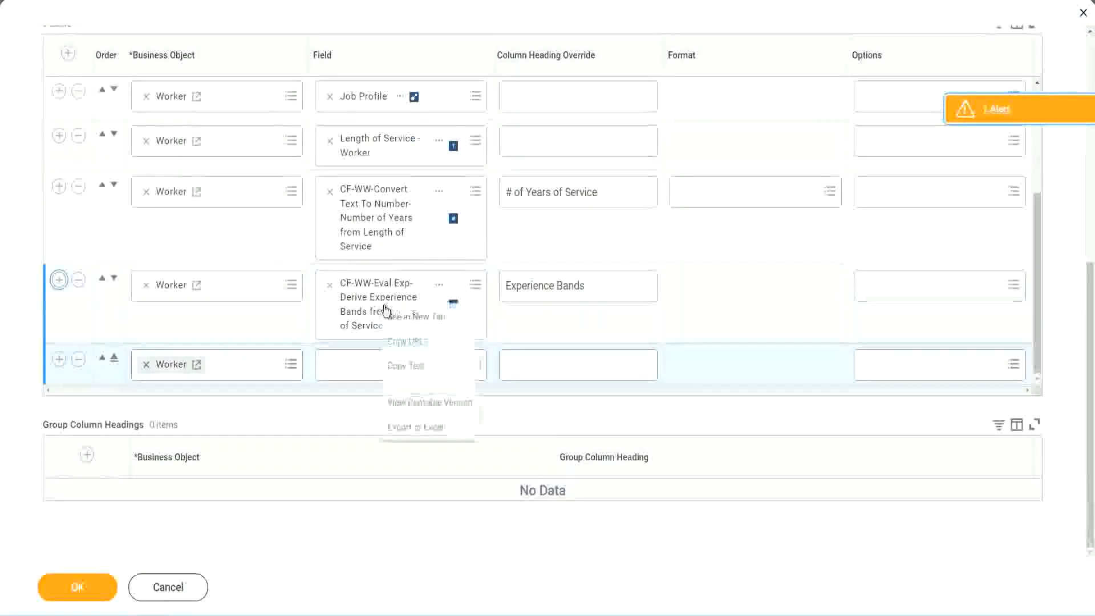
{"action": "left_click", "coordinate": [411, 367]}
{"action": "left_click", "coordinate": [399, 370]}
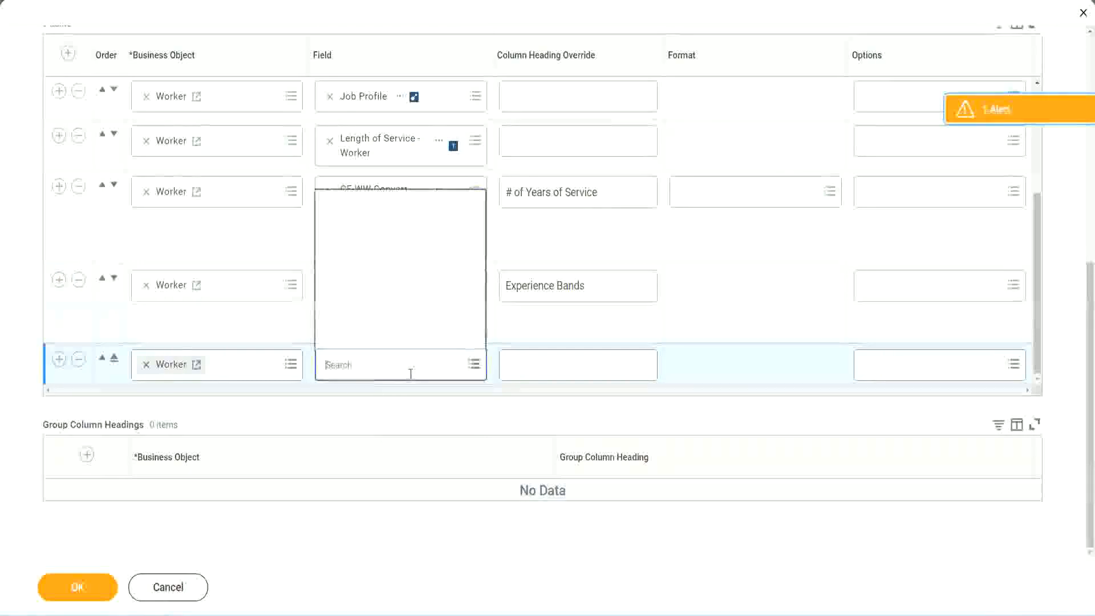
{"action": "key", "text": "ctrl+v"}
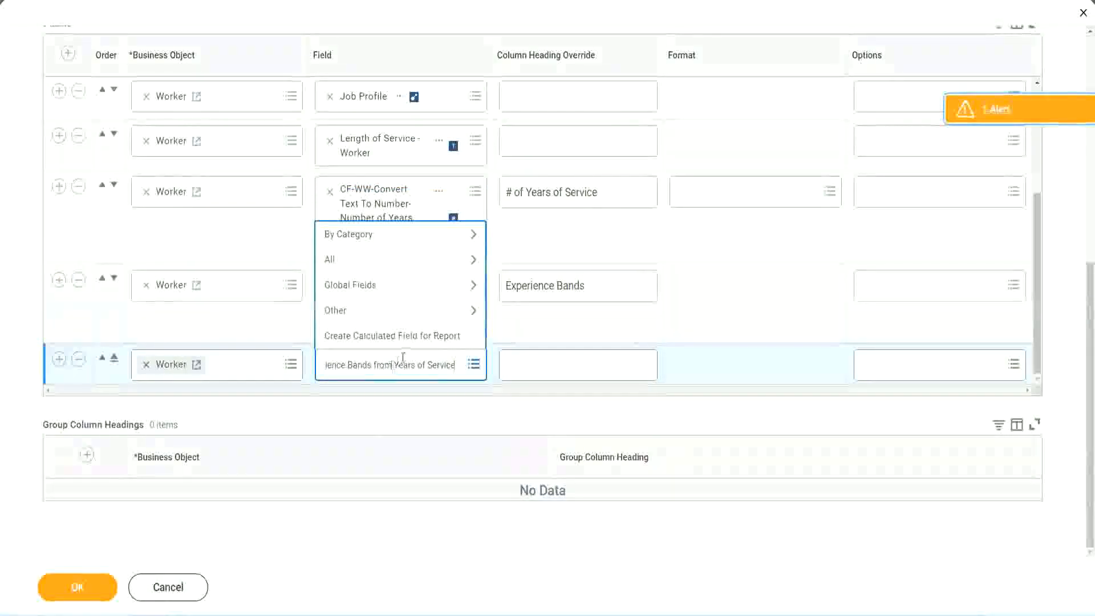
Change the search text to CF-WW-Eval Exp Band and select CF-WW-Eval Exp Band-Determine Experience Bands from Years of Service for the new row.
{"action": "left_click_drag", "start_coordinate": [330, 356], "coordinate": [278, 360]}
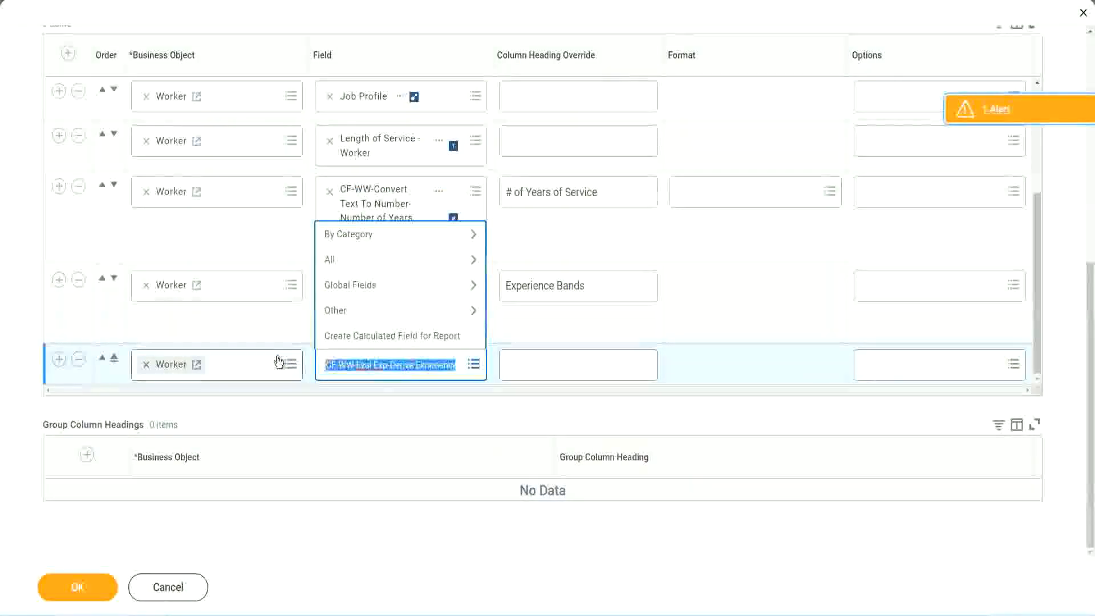
{"action": "left_click", "coordinate": [398, 374]}
{"action": "type", "text": "Band"}
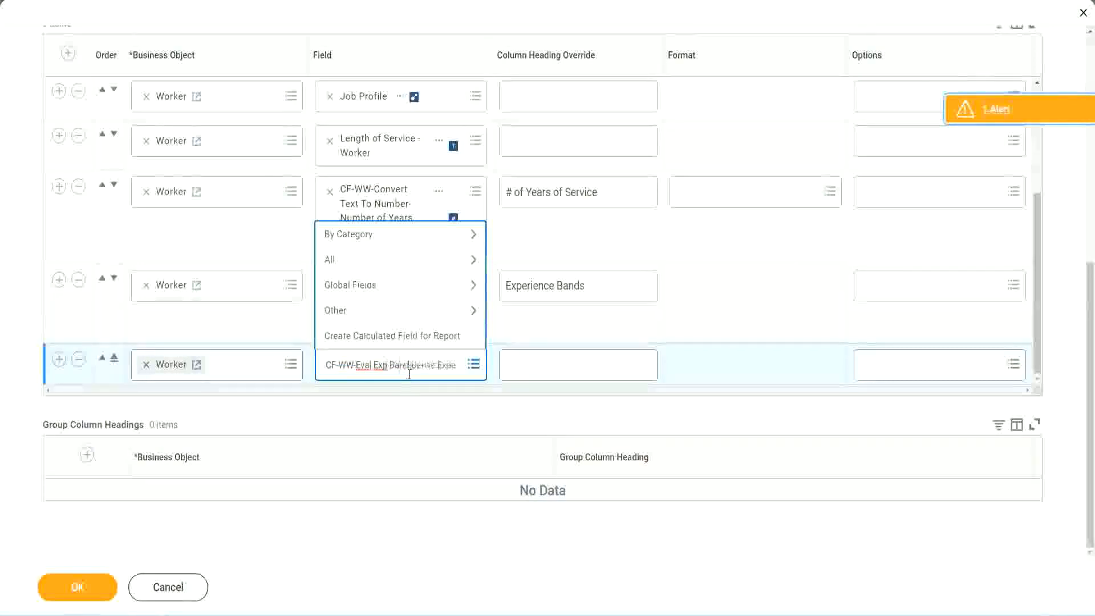
{"action": "key", "text": "Delete"}
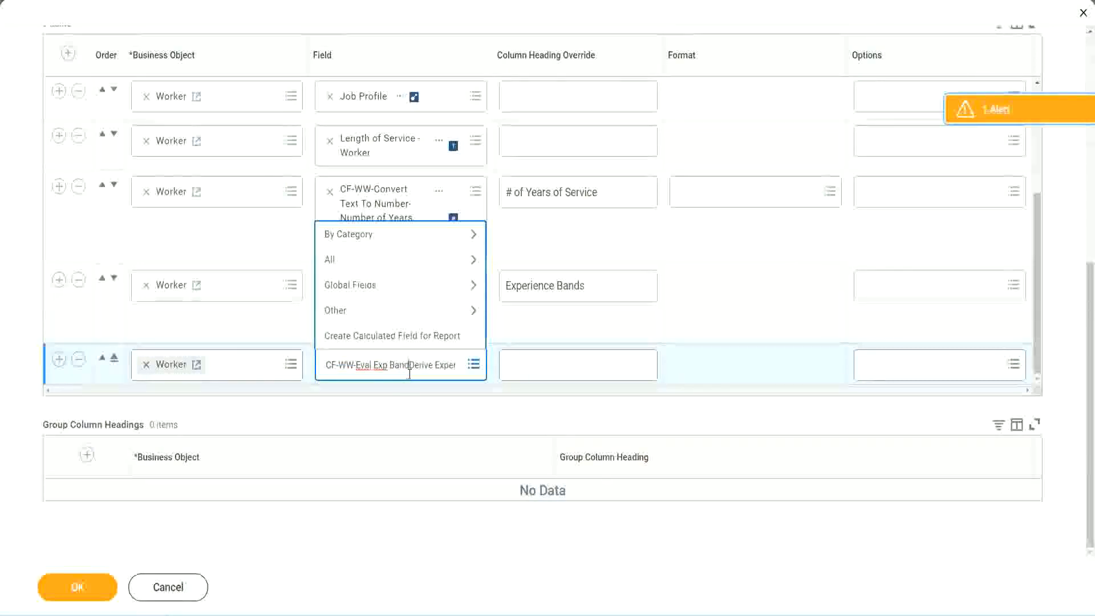
{"action": "key", "text": "Delete"}
{"action": "key", "text": "Delete"}
{"action": "key", "text": "Delete"}
{"action": "key", "text": "Delete"}
{"action": "key", "text": "Delete"}
{"action": "key", "text": "Delete"}
{"action": "key", "text": "Delete"}
{"action": "key", "text": "Delete"}
{"action": "key", "text": "Delete"}
{"action": "key", "text": "Delete"}
{"action": "key", "text": "Delete"}
{"action": "key", "text": "Delete"}
{"action": "key", "text": "Delete"}
{"action": "key", "text": "Delete"}
{"action": "key", "text": "Delete"}
{"action": "key", "text": "Delete"}
{"action": "key", "text": "Delete"}
{"action": "key", "text": "Delete"}
{"action": "key", "text": "Delete"}
{"action": "key", "text": "Delete"}
{"action": "key", "text": "Return"}
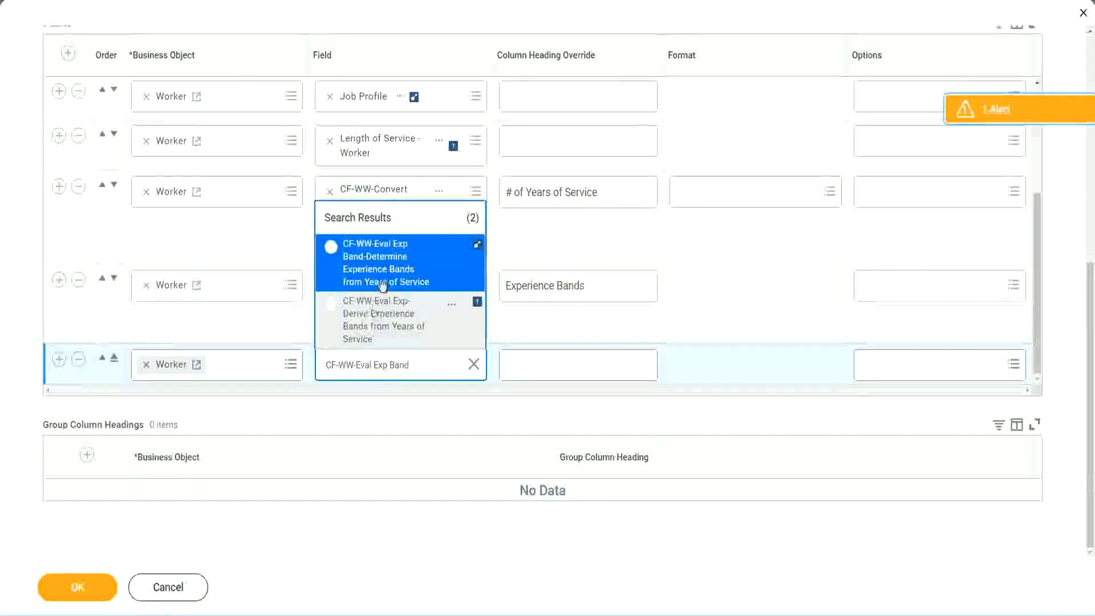
{"action": "left_click", "coordinate": [400, 270]}
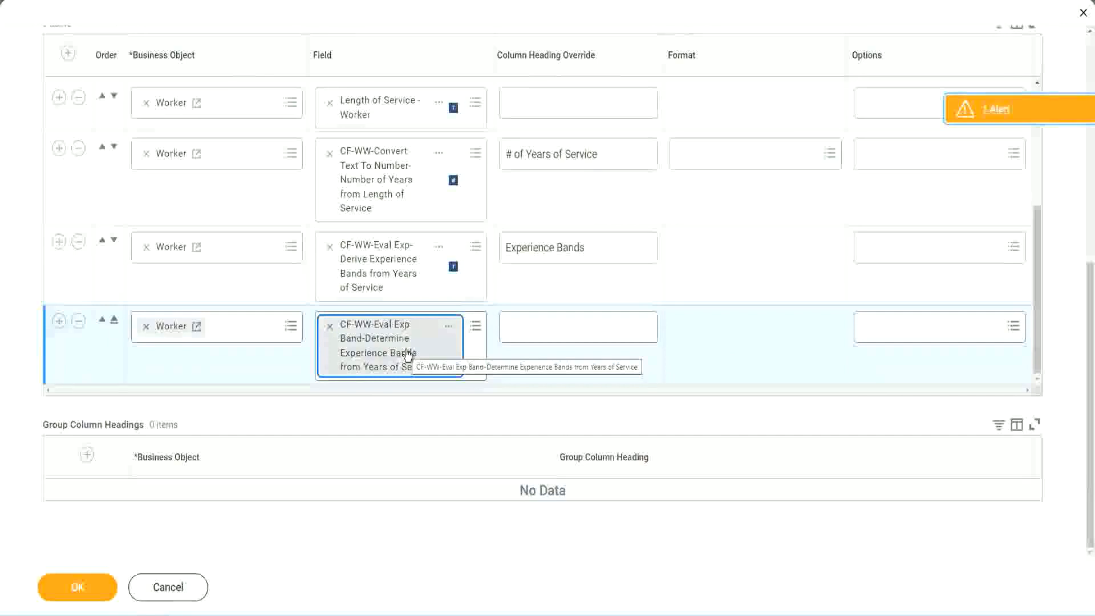
Set the new row's column heading override to "Experience Bands (Eval Exp Bands)", reusing the heading from the row above, and save the report.
{"action": "triple_click", "coordinate": [602, 248]}
{"action": "key", "text": "ctrl+c"}
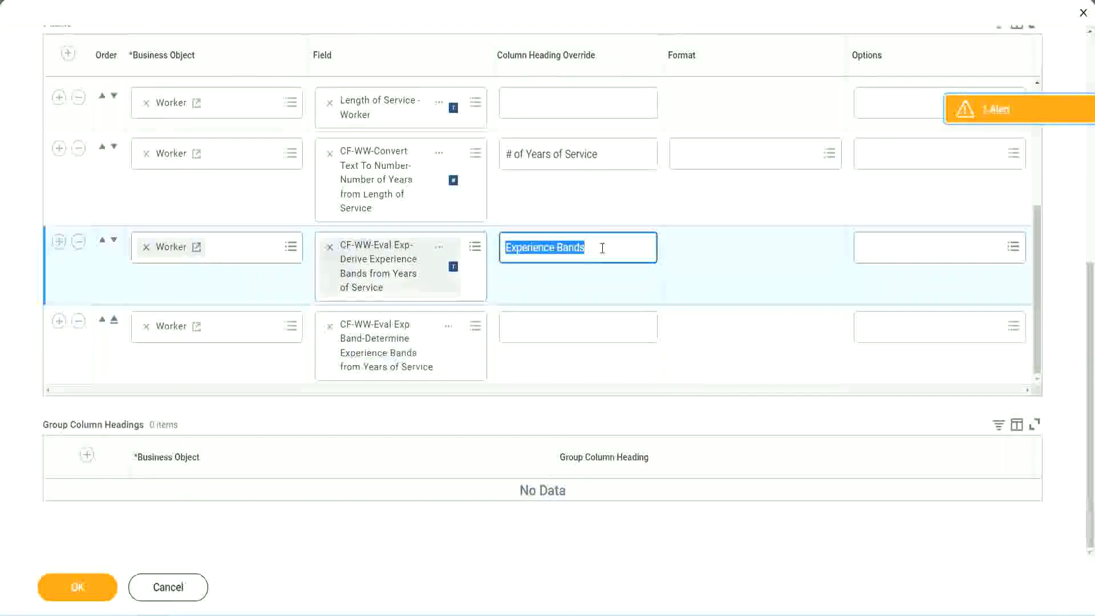
{"action": "left_click", "coordinate": [532, 326]}
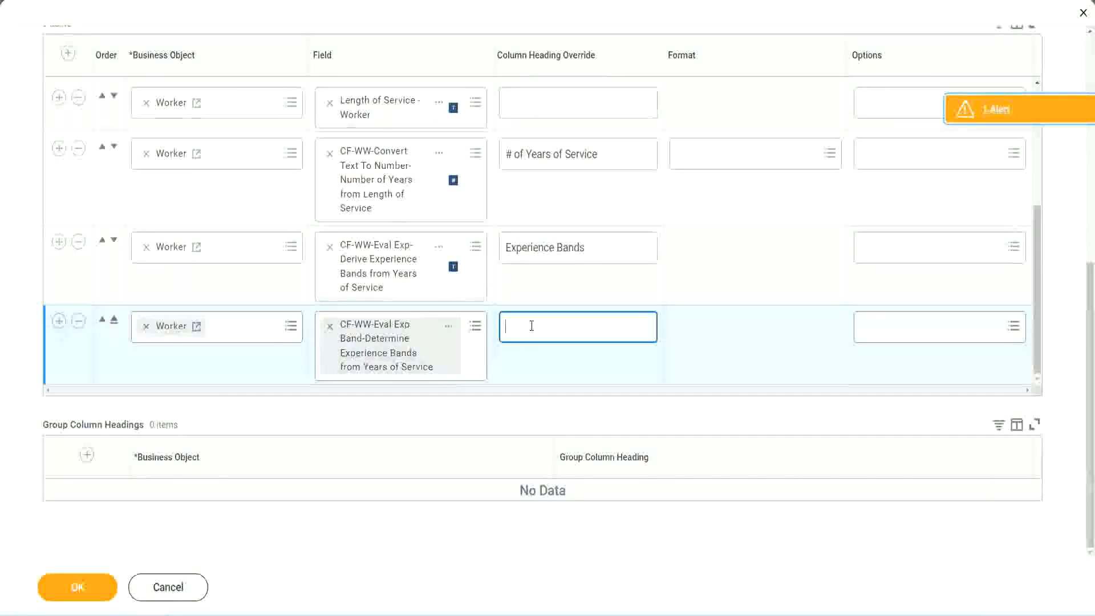
{"action": "key", "text": "ctrl+v"}
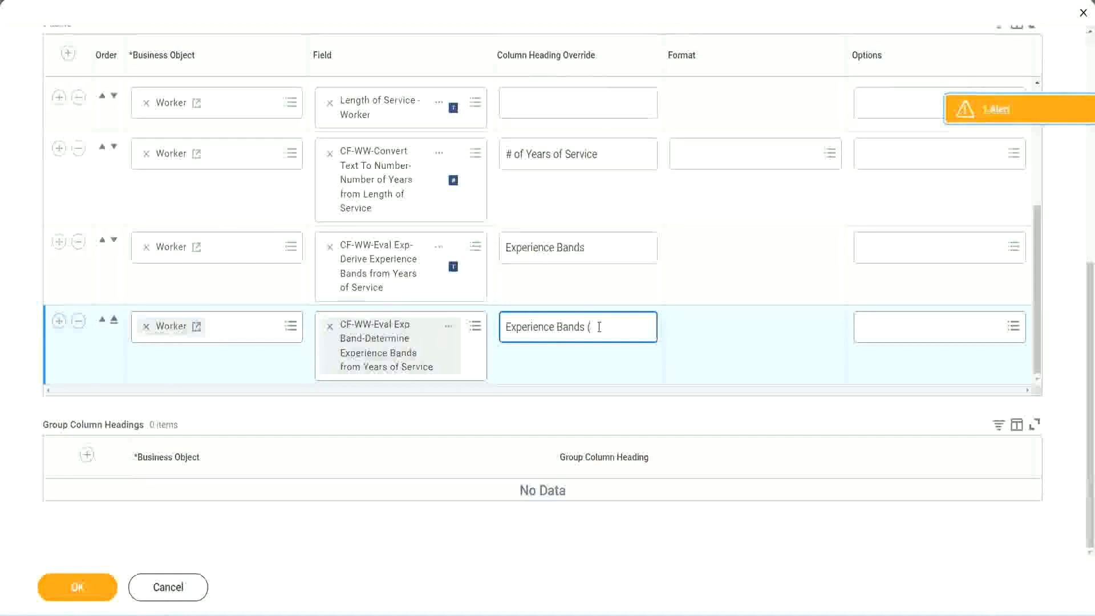
{"action": "type", "text": "val E"}
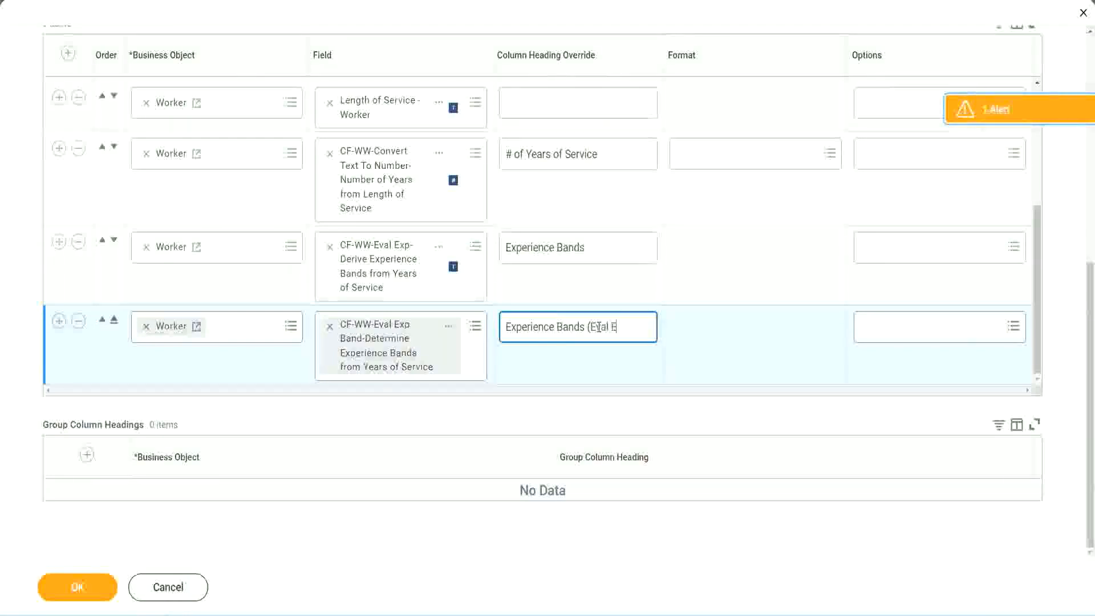
{"action": "type", "text": "xp Bands)"}
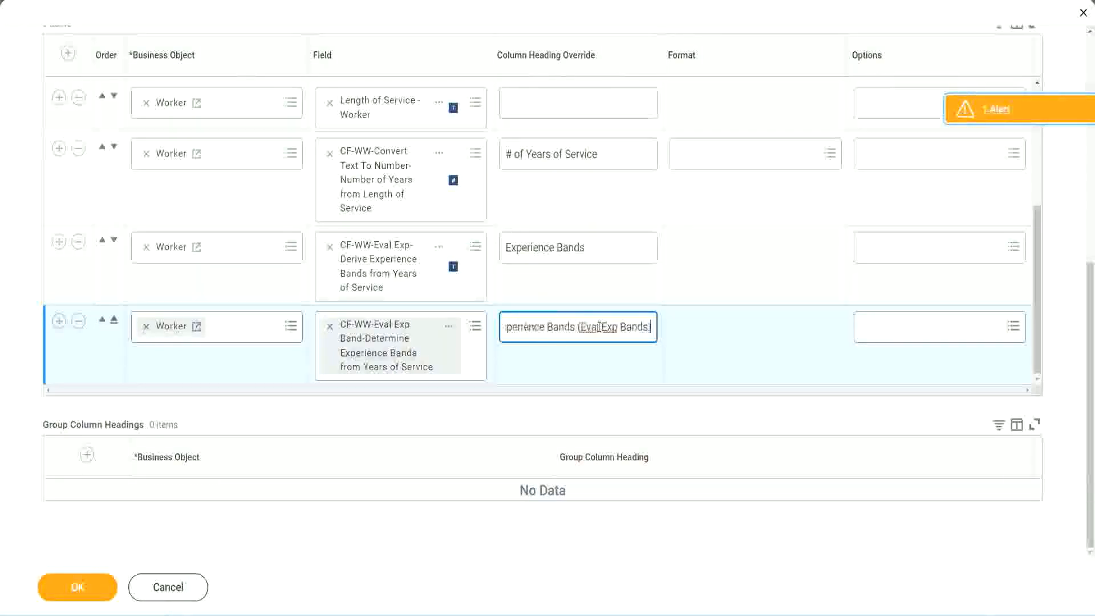
{"action": "double_click", "coordinate": [610, 326]}
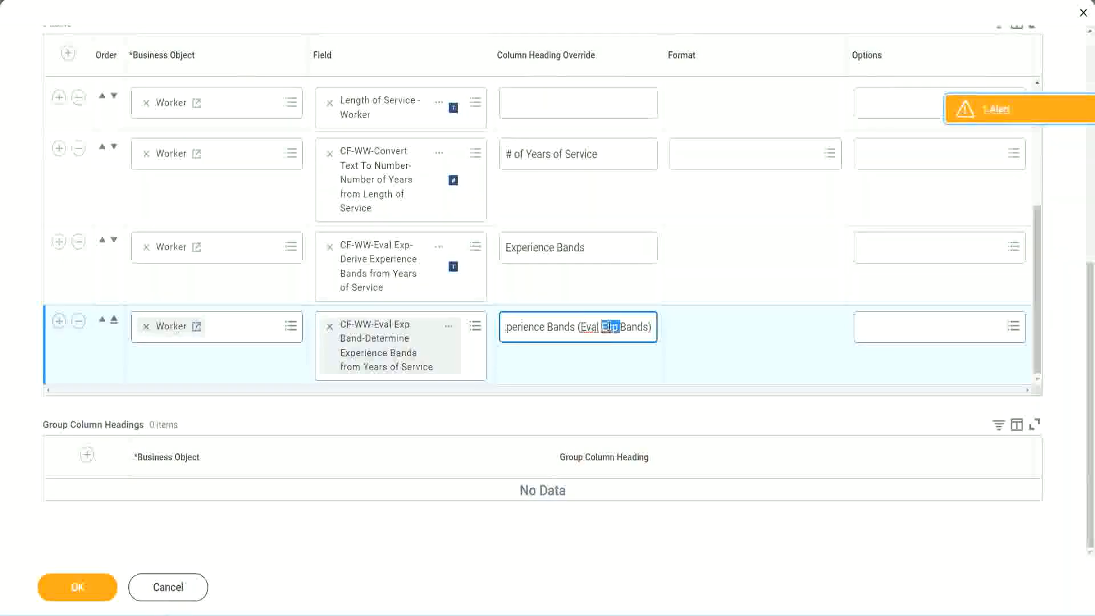
{"action": "left_click", "coordinate": [631, 326]}
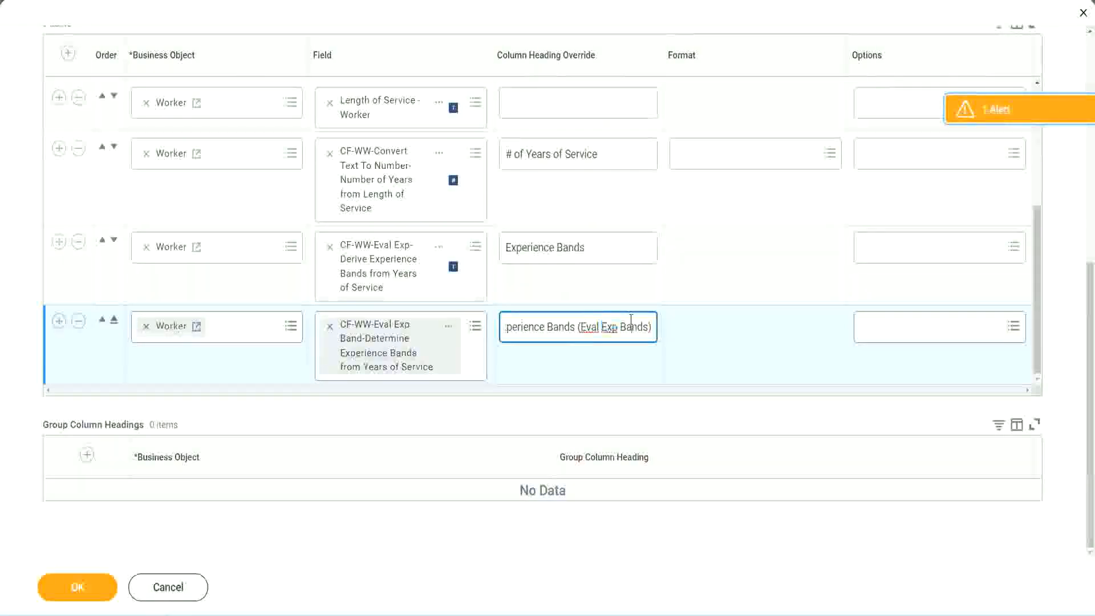
{"action": "left_click", "coordinate": [83, 590]}
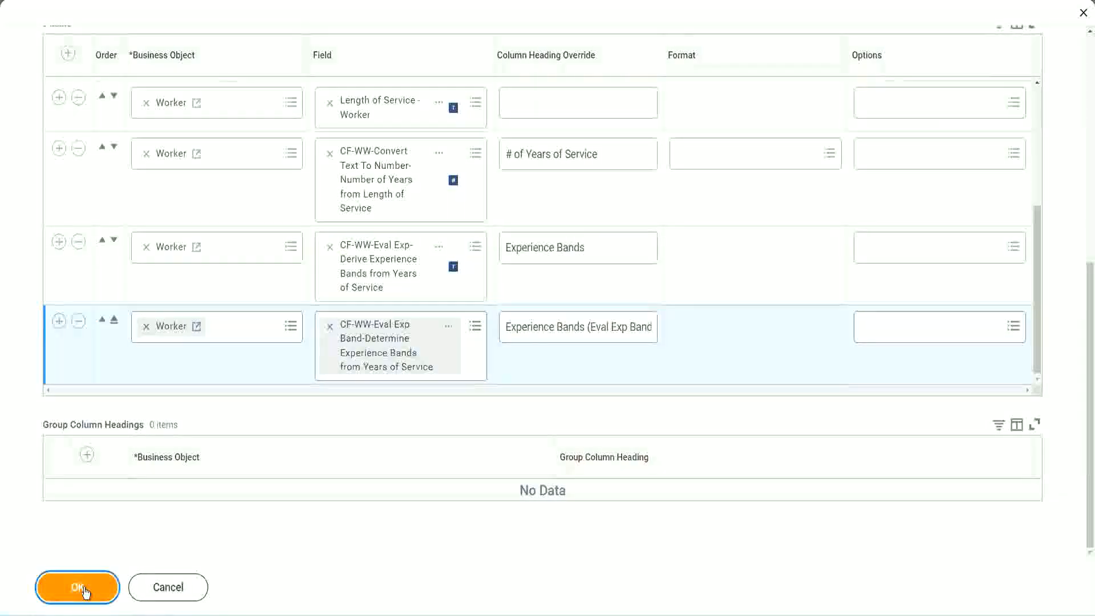